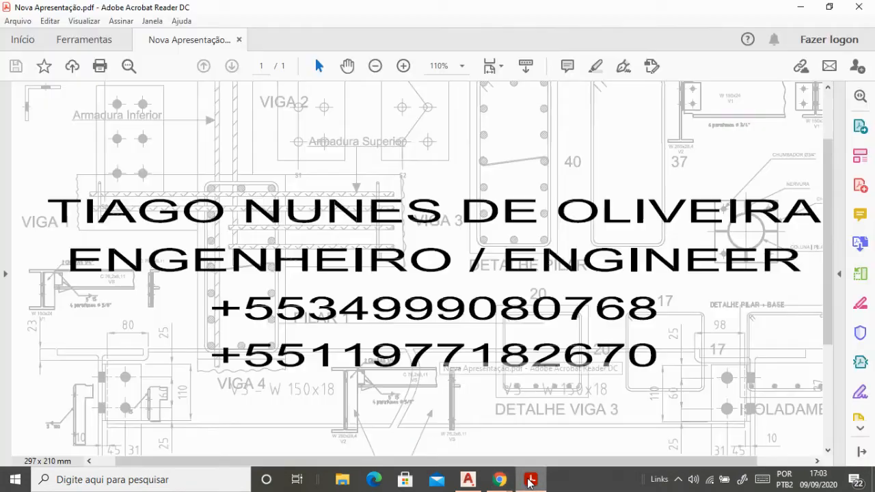
Step: Switch to AutoCAD Mechanical and view the dimensioned I-profile in the Cálculo Chapa Base drawing
{"action": "left_click", "coordinate": [468, 480]}
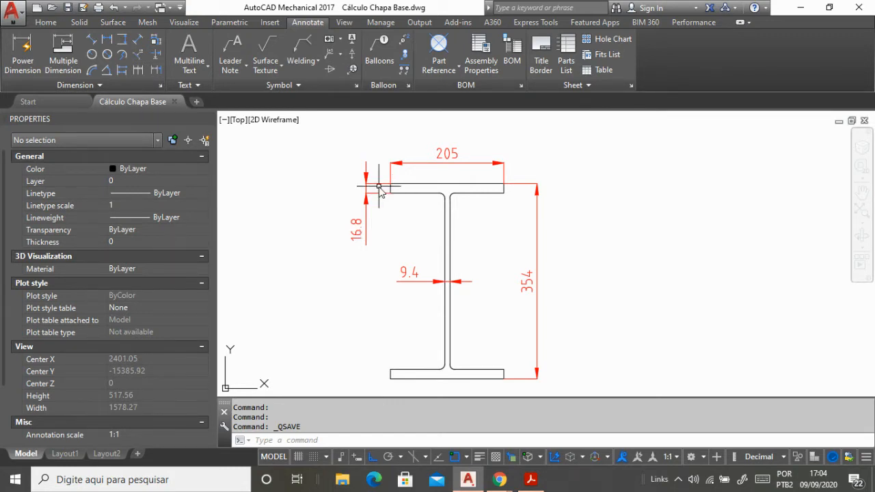
{"action": "scroll", "coordinate": [385, 189], "scroll_direction": "down", "scroll_amount": 4}
{"action": "scroll", "coordinate": [385, 189], "scroll_direction": "up", "scroll_amount": 4}
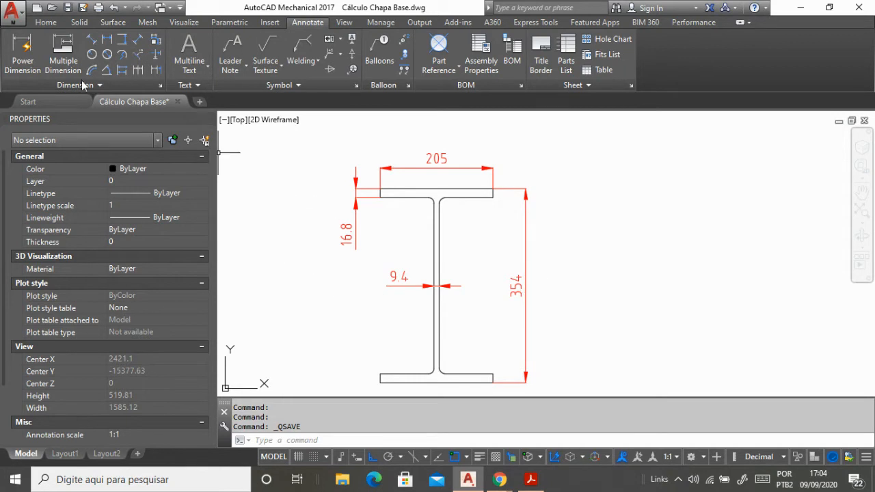
{"action": "left_click", "coordinate": [48, 22]}
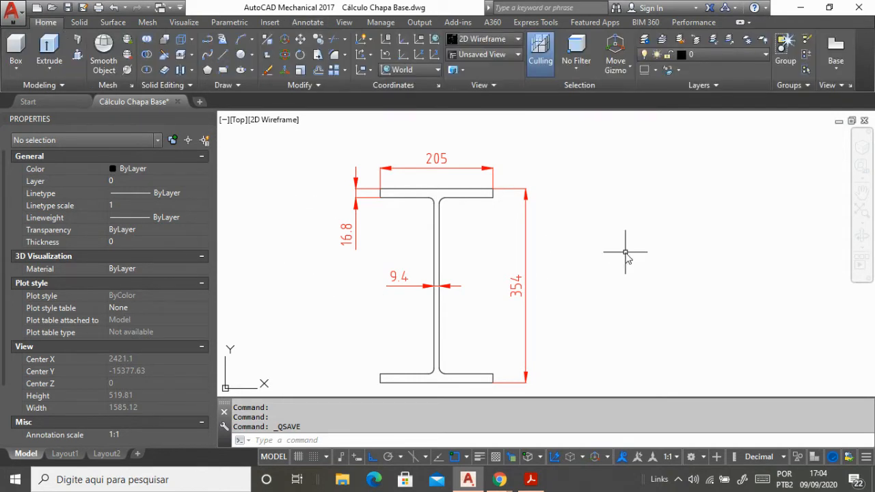
{"action": "scroll", "coordinate": [324, 185], "scroll_direction": "down", "scroll_amount": 3}
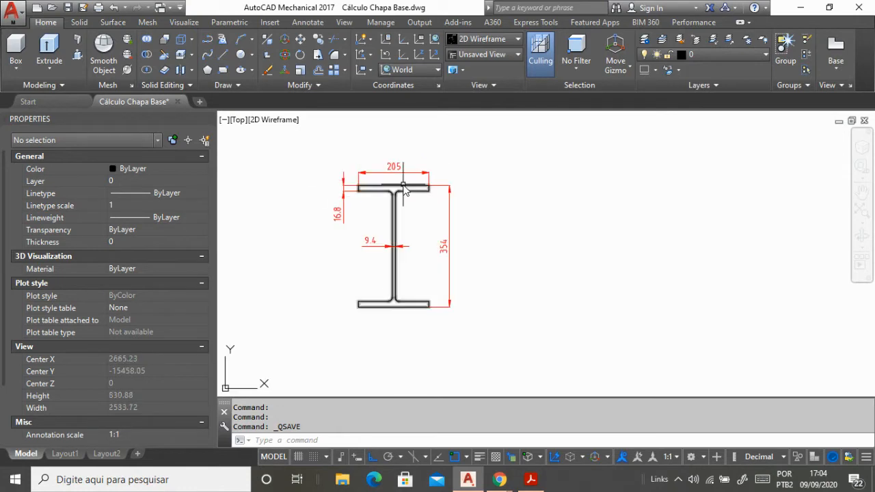
{"action": "scroll", "coordinate": [403, 182], "scroll_direction": "up", "scroll_amount": 2}
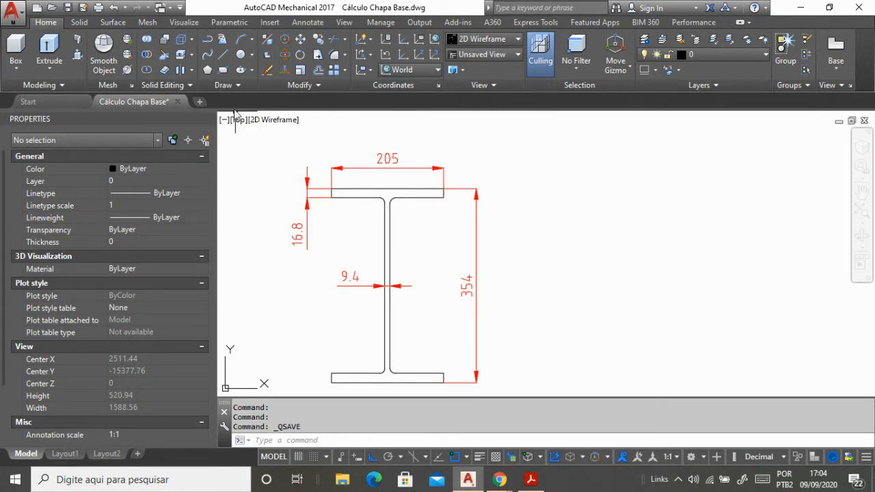
Step: Close the Properties palette to enlarge the drawing area and cancel the pending Line command
{"action": "left_click", "coordinate": [225, 56]}
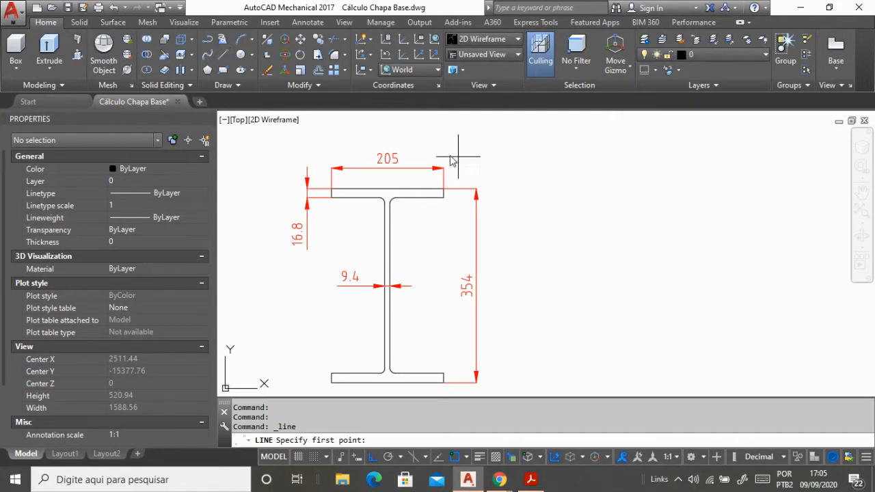
{"action": "scroll", "coordinate": [448, 159], "scroll_direction": "down", "scroll_amount": 4}
{"action": "scroll", "coordinate": [448, 159], "scroll_direction": "up", "scroll_amount": 5}
{"action": "scroll", "coordinate": [489, 180], "scroll_direction": "down", "scroll_amount": 5}
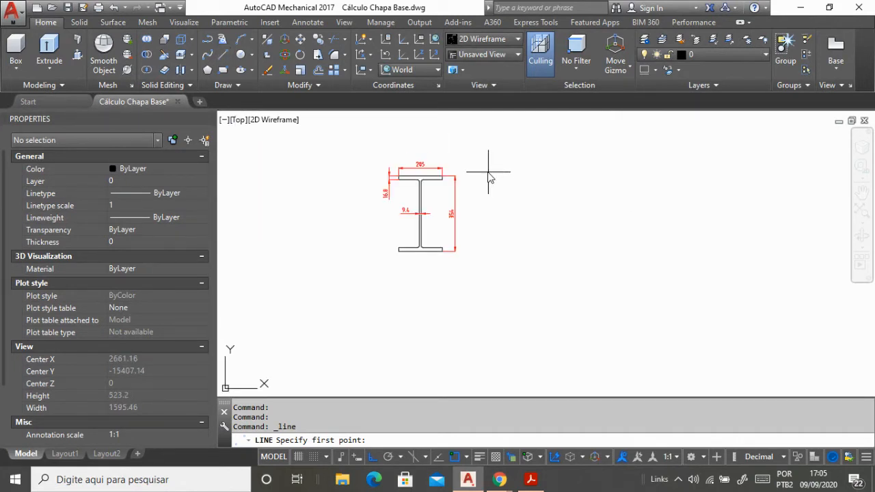
{"action": "scroll", "coordinate": [477, 171], "scroll_direction": "up", "scroll_amount": 4}
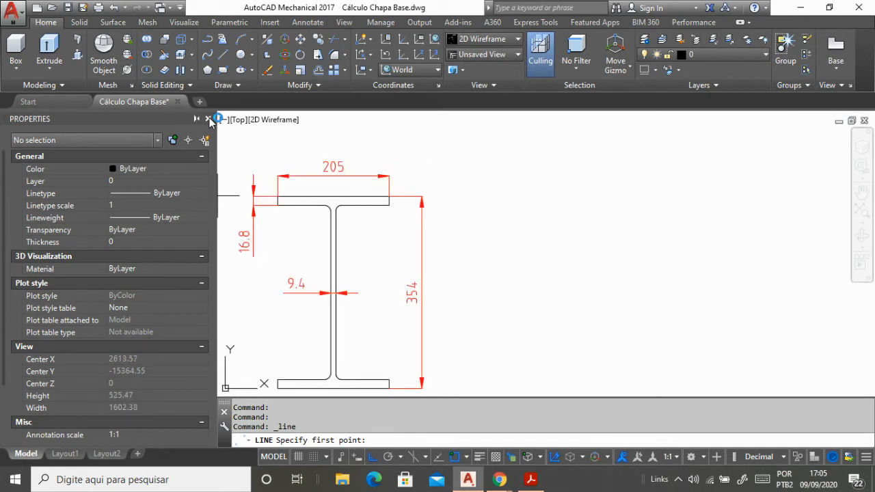
{"action": "left_click", "coordinate": [210, 117]}
{"action": "key", "text": "Escape"}
{"action": "scroll", "coordinate": [421, 172], "scroll_direction": "down", "scroll_amount": 2}
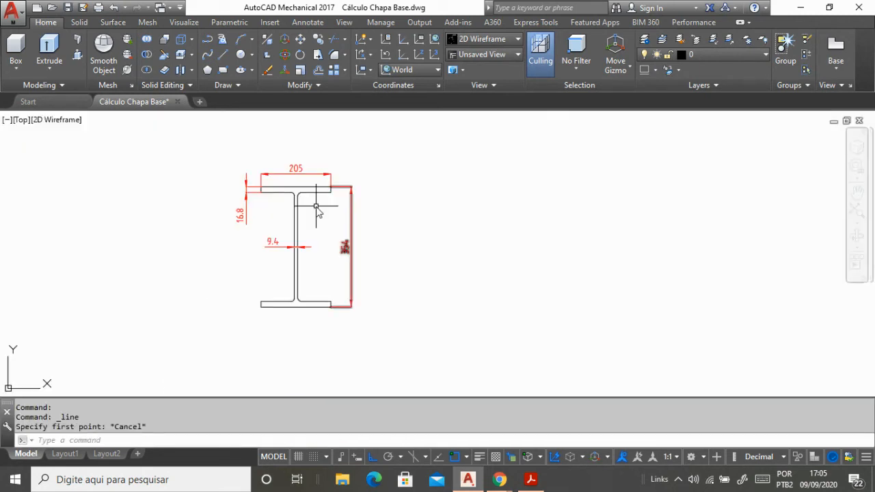
{"action": "scroll", "coordinate": [318, 207], "scroll_direction": "up", "scroll_amount": 2}
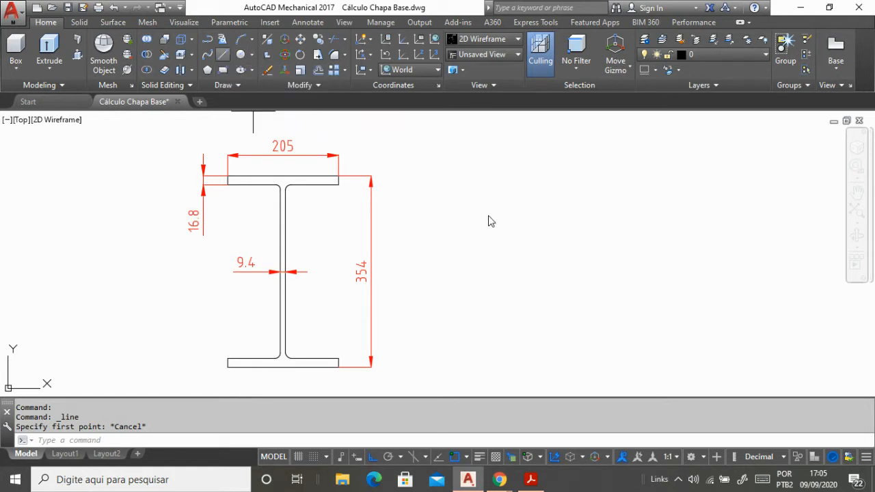
Step: With Ortho on, draw a 205 horizontal line beside the dimensioned profile as the new top flange's upper edge
{"action": "key", "text": "Return"}
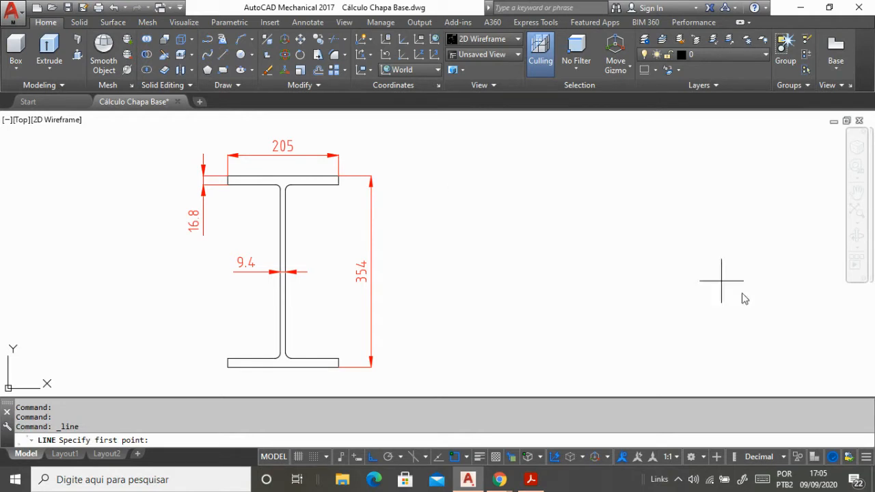
{"action": "left_click", "coordinate": [477, 176]}
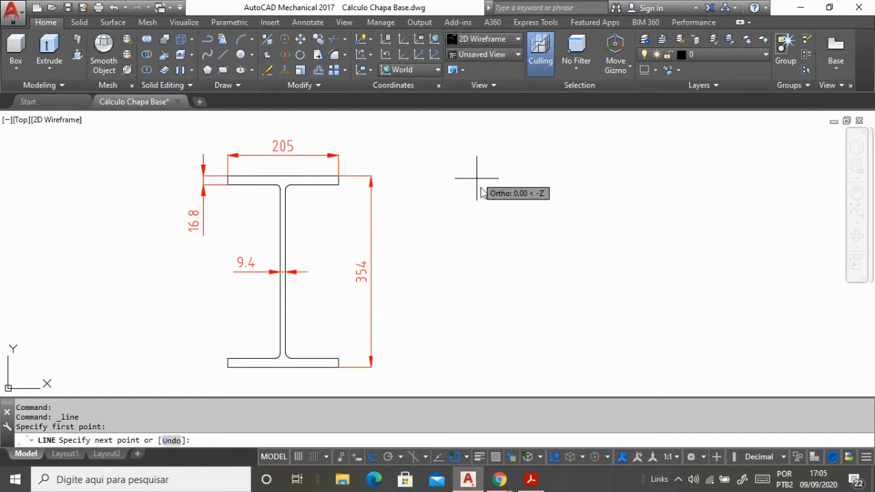
{"action": "left_click", "coordinate": [373, 457]}
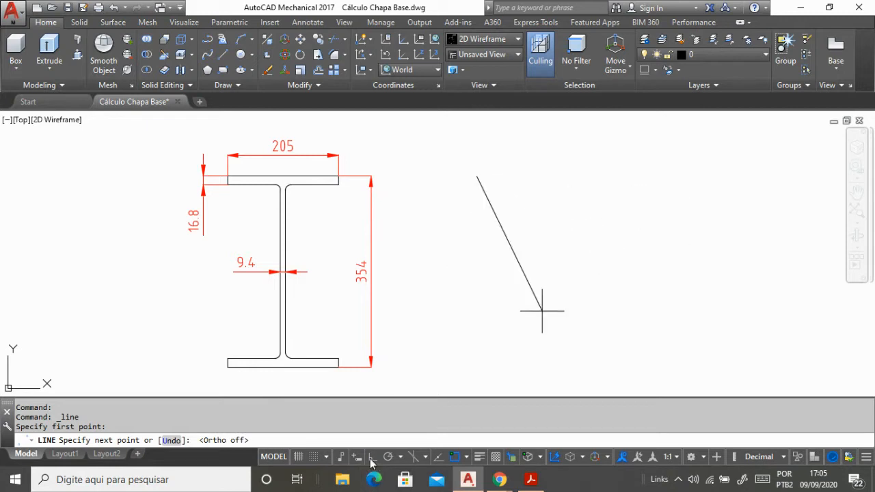
{"action": "left_click", "coordinate": [373, 458]}
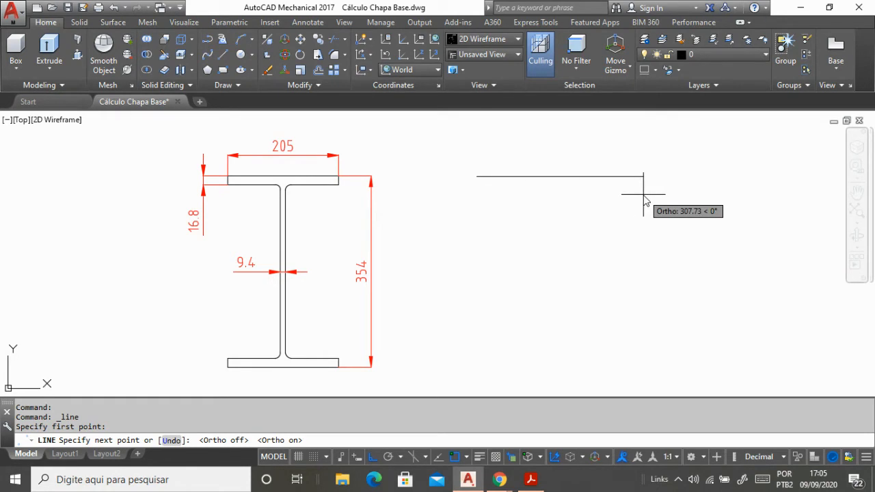
{"action": "type", "text": "205"}
{"action": "key", "text": "Return"}
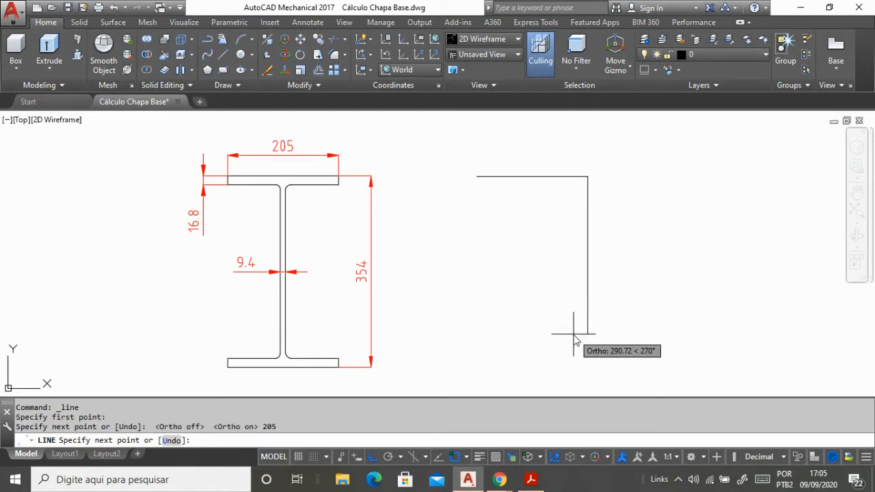
Step: Continue the outline 16.8 down and 97.8 left for the top flange's right end and underside
{"action": "type", "text": "16.6"}
{"action": "key", "text": "BackSpace"}
{"action": "type", "text": "8"}
{"action": "key", "text": "Return"}
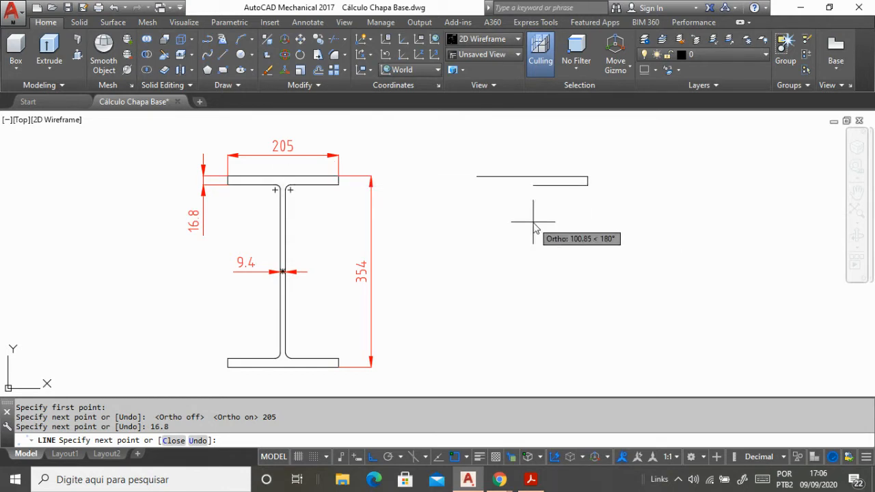
{"action": "type", "text": "97.8"}
{"action": "key", "text": "Return"}
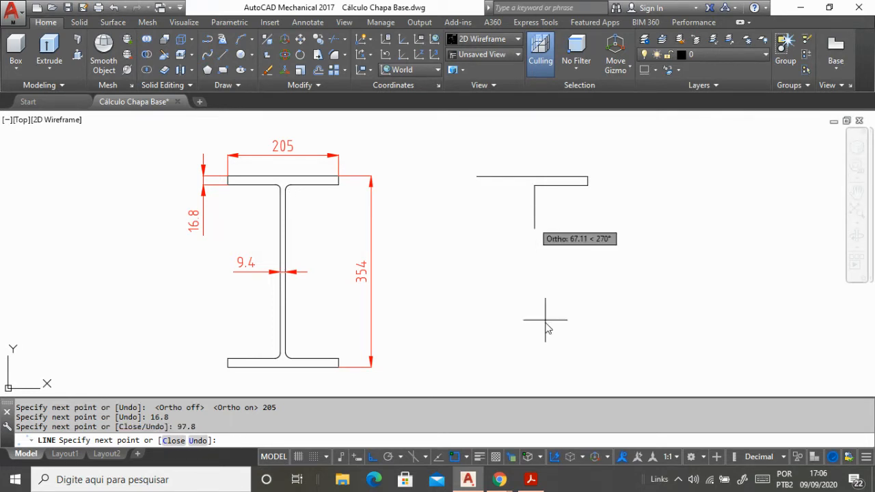
Step: Continue the outline 320.4 down for the web's right side and 97.8 right along the bottom flange
{"action": "type", "text": "320"}
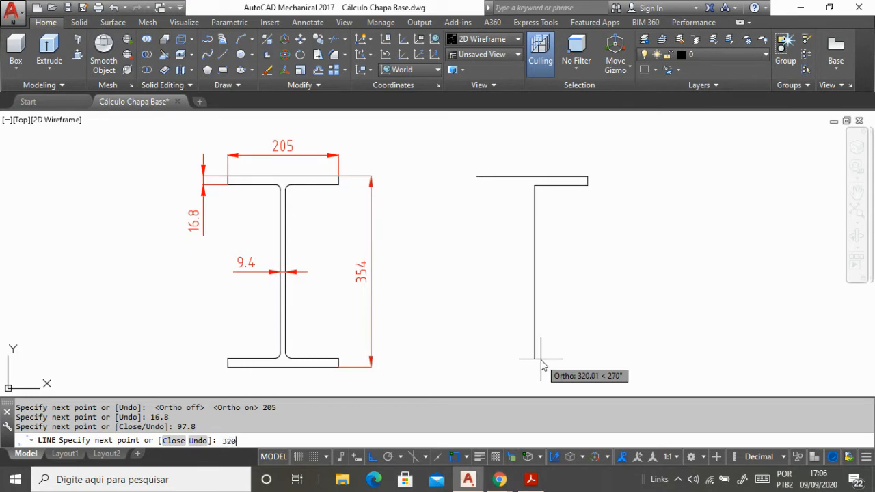
{"action": "type", "text": ".4"}
{"action": "key", "text": "Return"}
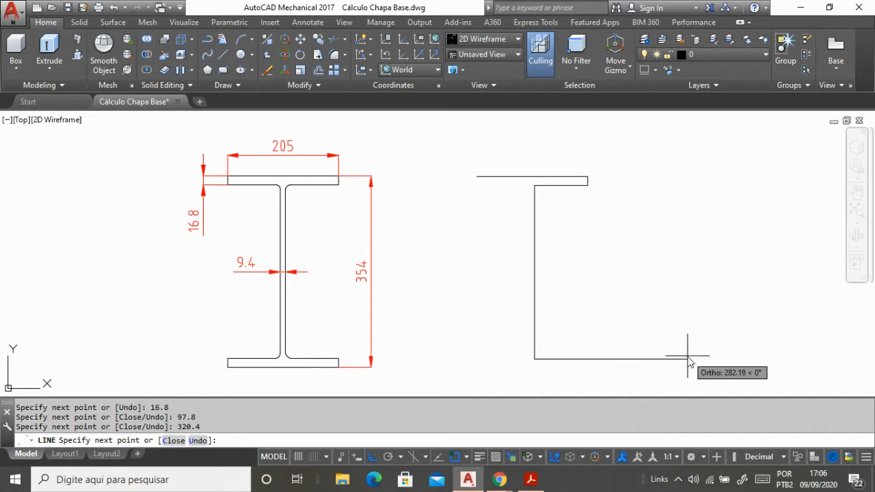
{"action": "type", "text": "97.8"}
{"action": "key", "text": "Return"}
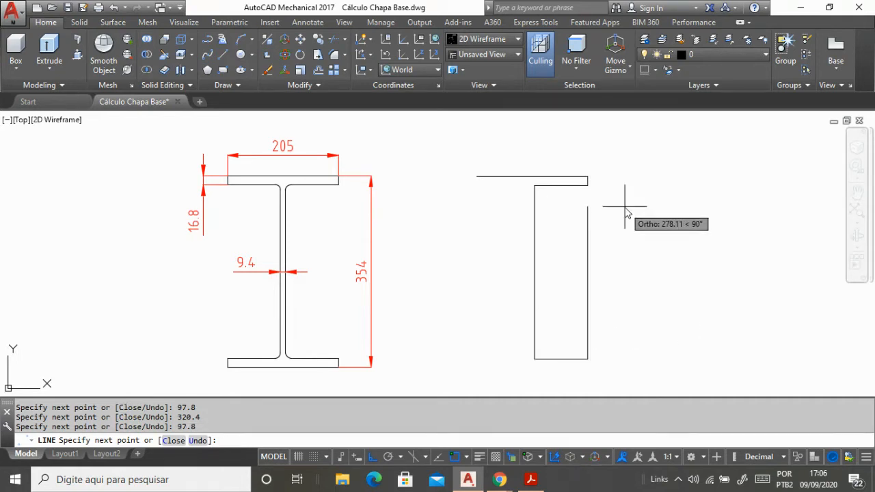
Step: Continue the outline 16.8 down and 205 left for the bottom flange's right end and lower edge
{"action": "scroll", "coordinate": [625, 198], "scroll_direction": "down", "scroll_amount": 2}
{"action": "type", "text": "1"}
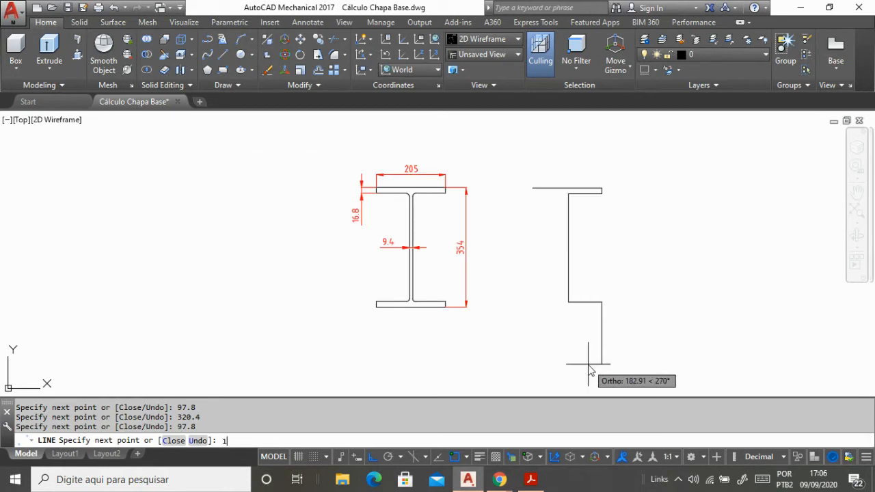
{"action": "type", "text": "6.8"}
{"action": "key", "text": "Return"}
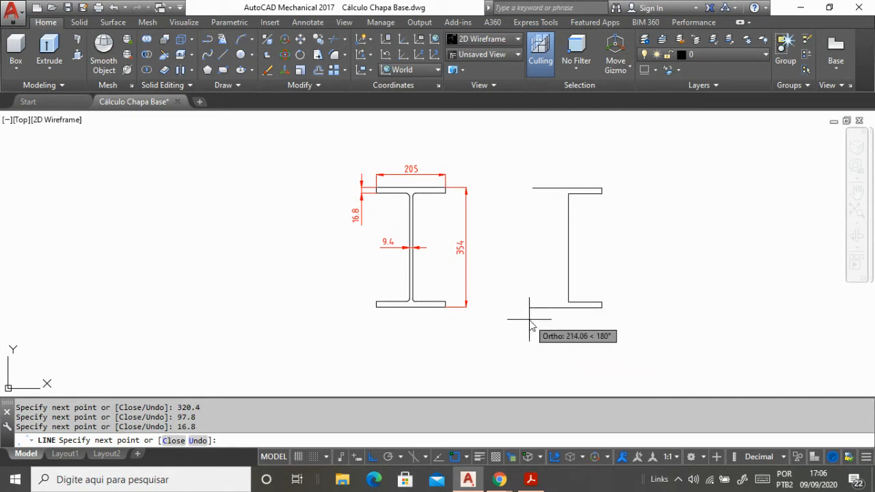
{"action": "type", "text": "205"}
{"action": "key", "text": "Return"}
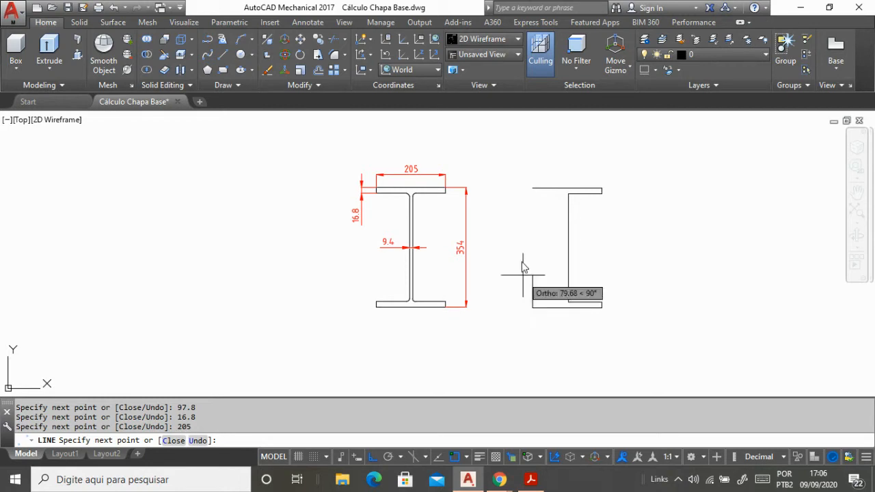
Step: Continue the outline 16.8 up and 97.8 right for the bottom flange's left end and upper edge
{"action": "type", "text": "16"}
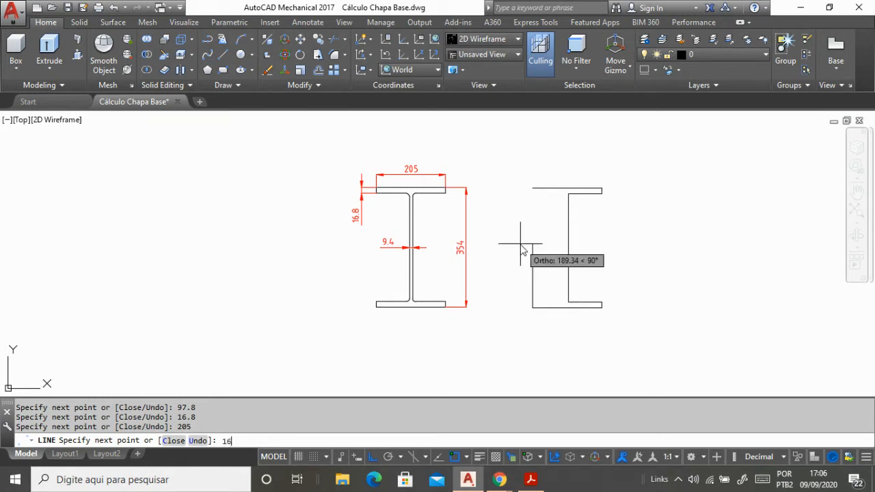
{"action": "type", "text": ".8"}
{"action": "key", "text": "Return"}
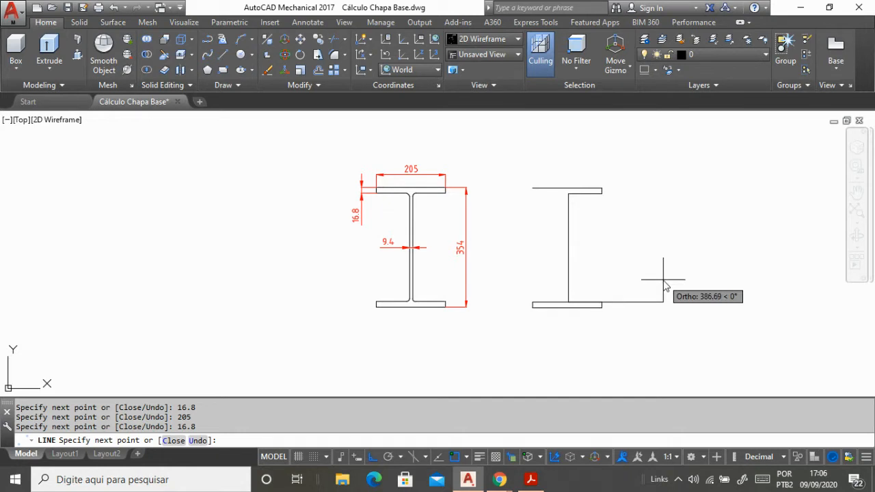
{"action": "type", "text": "97.8"}
{"action": "key", "text": "Return"}
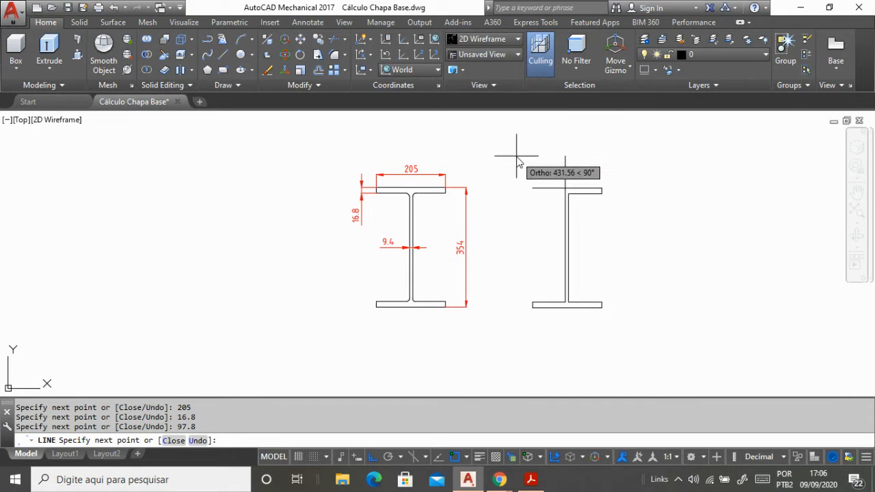
Step: Continue the outline 320.4 up for the web's left side and 97.8 left under the top flange
{"action": "type", "text": "320."}
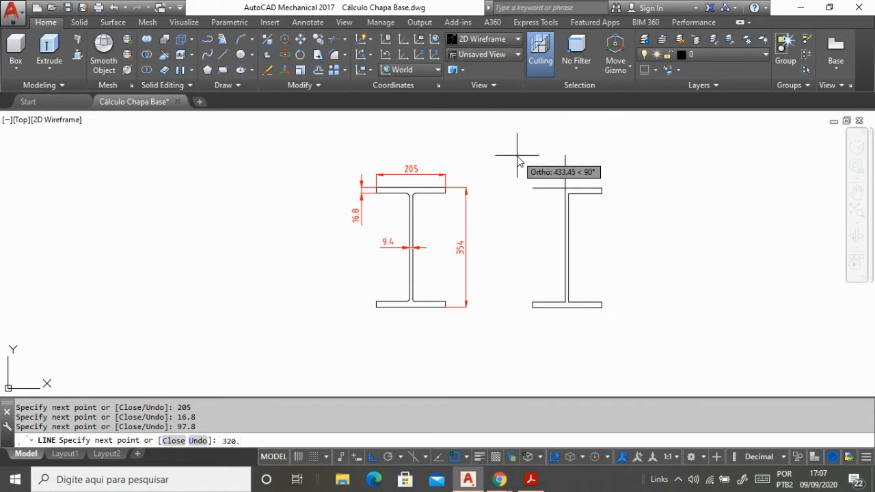
{"action": "type", "text": "4"}
{"action": "key", "text": "Return"}
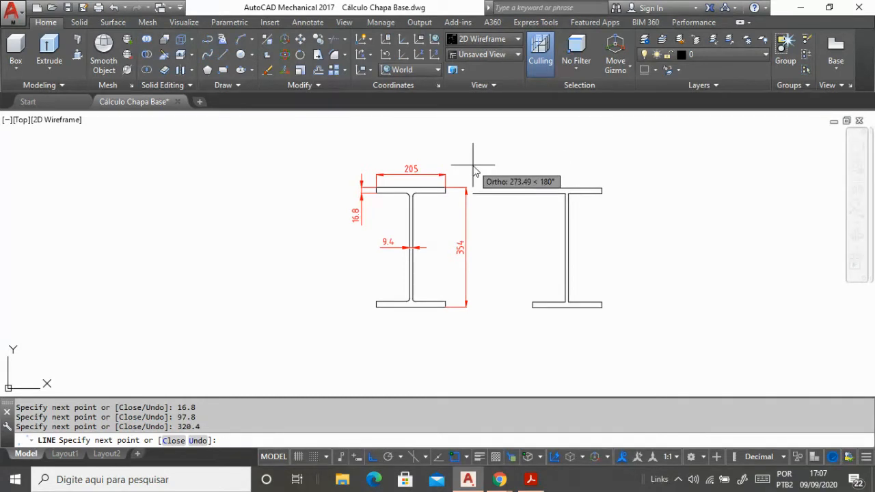
{"action": "type", "text": "97.8"}
{"action": "key", "text": "Return"}
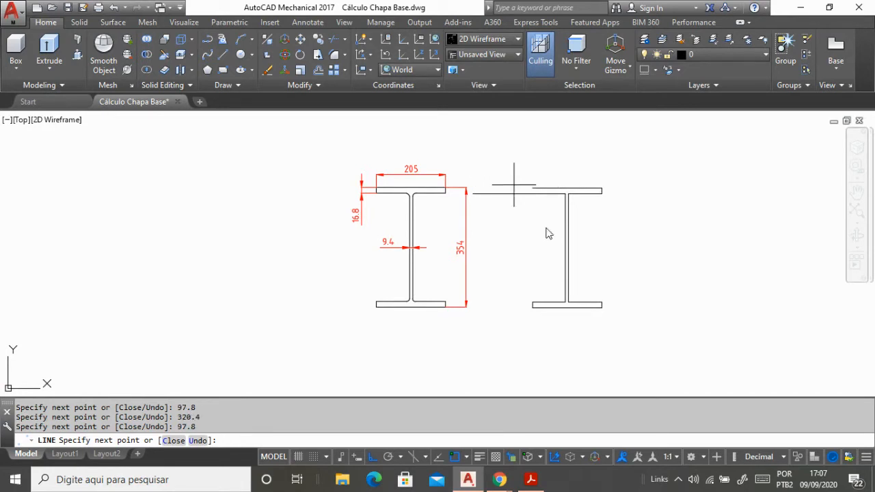
Step: Close the profile outline at the top flange's upper-left starting corner and finish the Line command
{"action": "scroll", "coordinate": [531, 194], "scroll_direction": "up", "scroll_amount": 5}
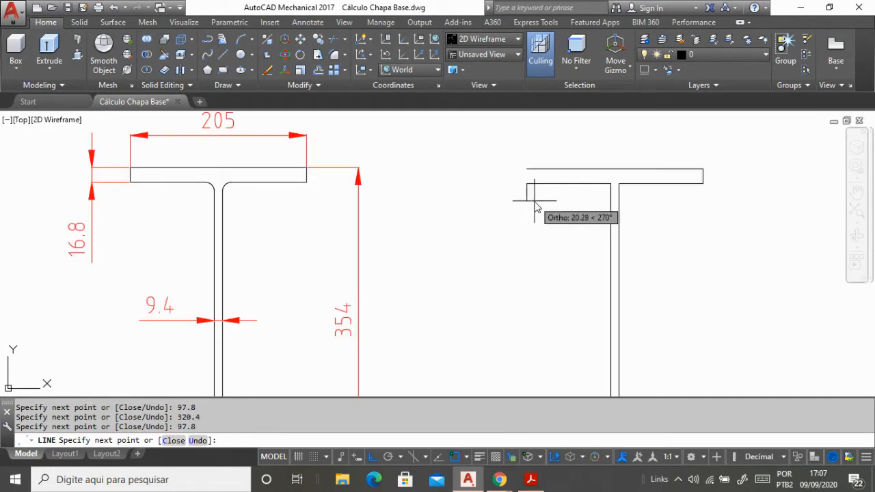
{"action": "left_click", "coordinate": [525, 162]}
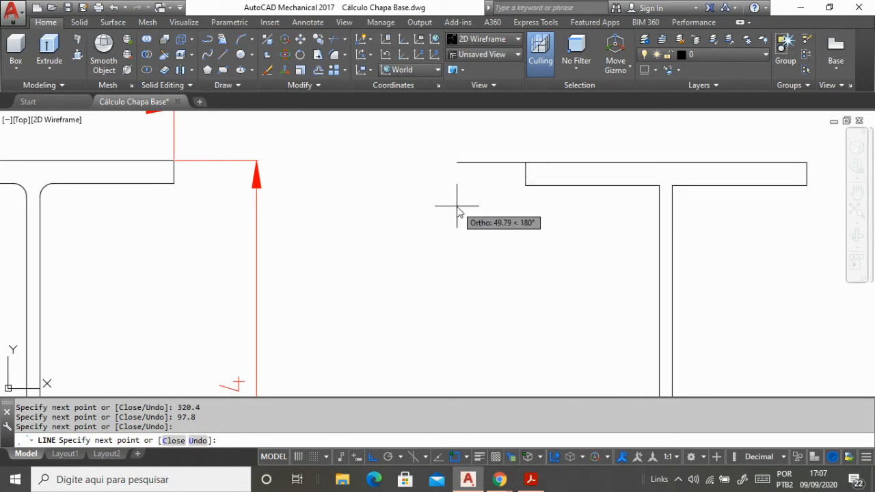
{"action": "key", "text": "Return"}
{"action": "scroll", "coordinate": [448, 199], "scroll_direction": "down", "scroll_amount": 6}
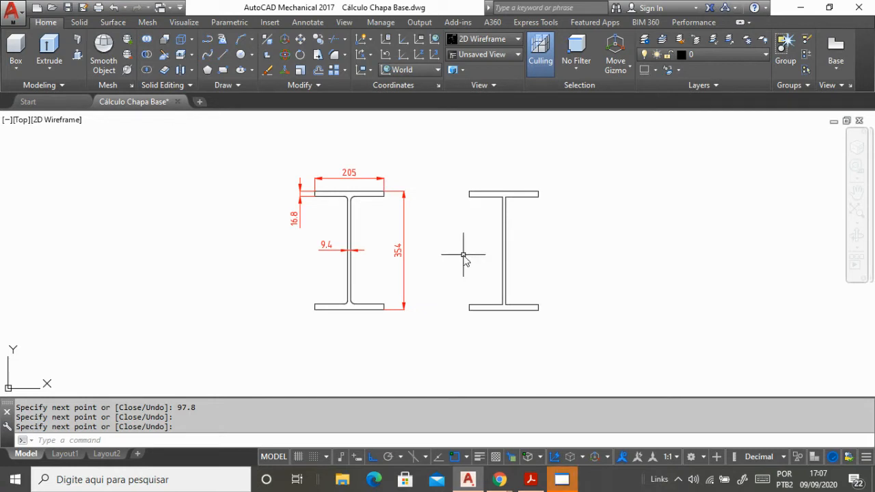
Step: Close the NC-AUTODESK window and return to the two I-profiles in the drawing
{"action": "mouse_move", "coordinate": [560, 479]}
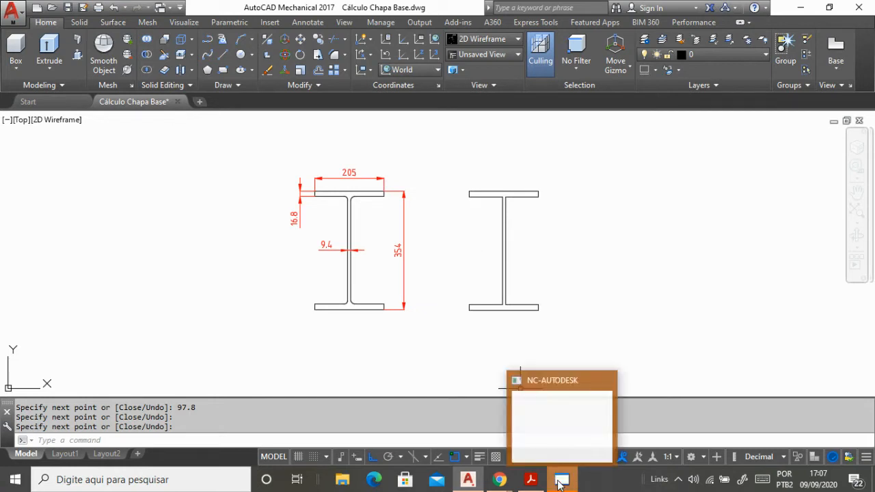
{"action": "left_click", "coordinate": [607, 380]}
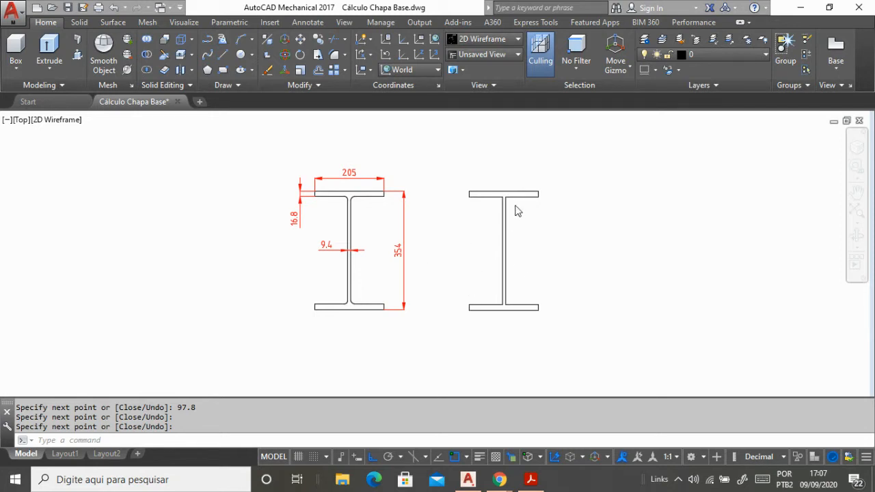
{"action": "scroll", "coordinate": [516, 210], "scroll_direction": "up", "scroll_amount": 2}
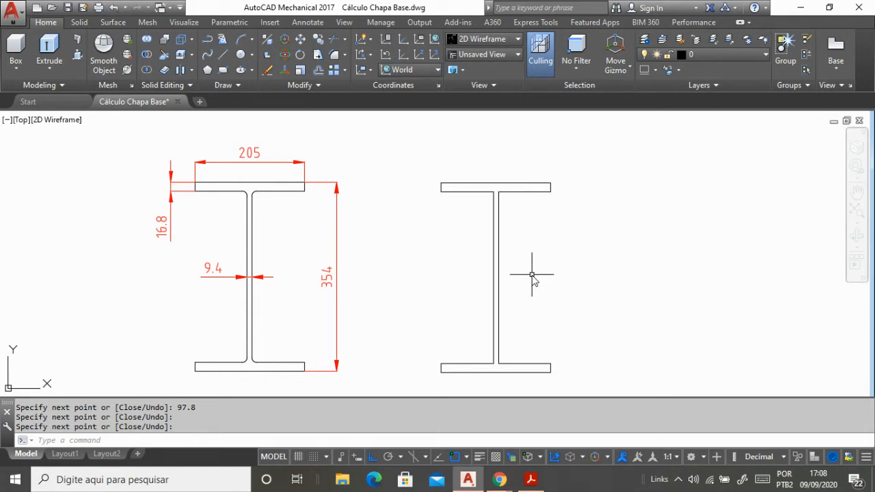
Step: Fillet the redrawn profile's inner corner between the bottom flange's left half and the web with a radius of 10
{"action": "key", "text": "Escape"}
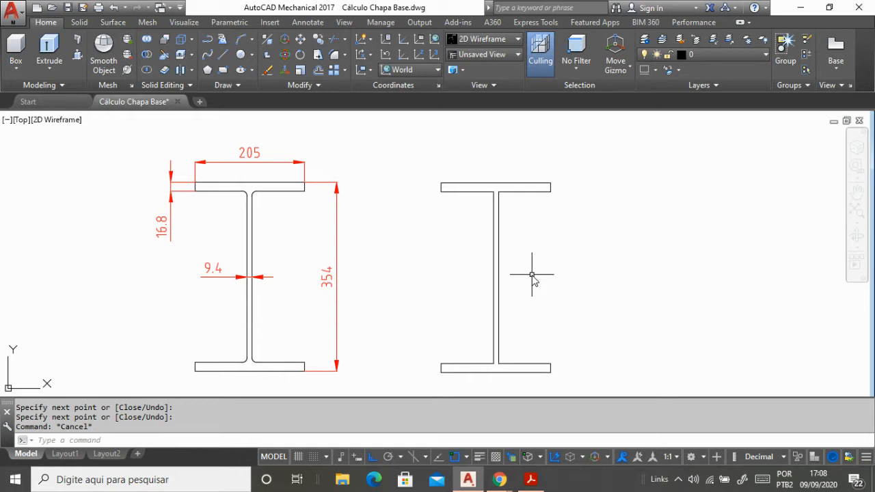
{"action": "type", "text": "fillet"}
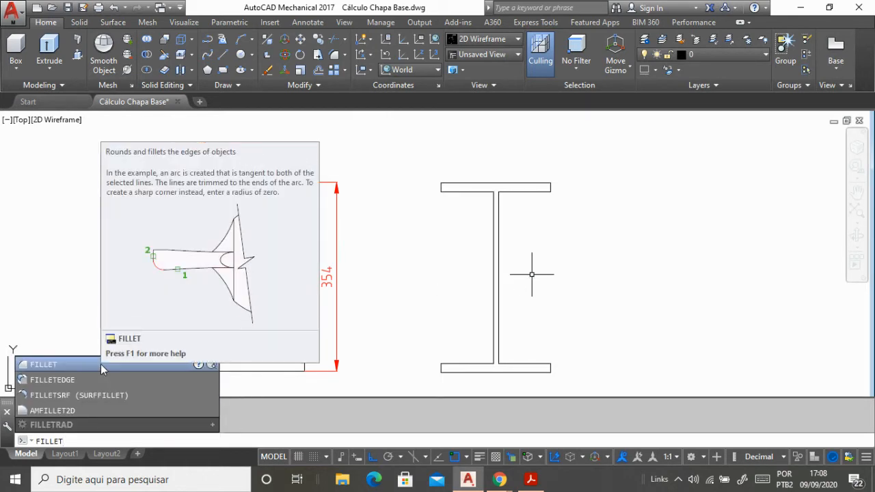
{"action": "left_click", "coordinate": [101, 363]}
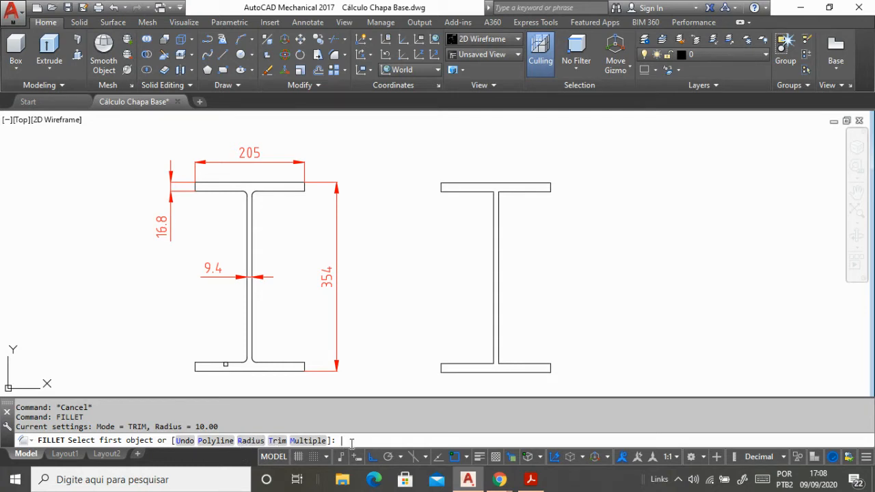
{"action": "type", "text": "R"}
{"action": "key", "text": "Return"}
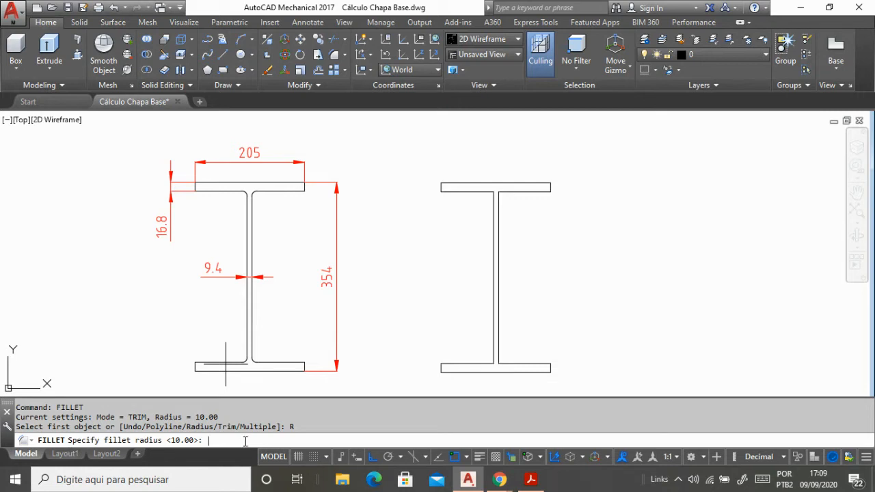
{"action": "key", "text": "Return"}
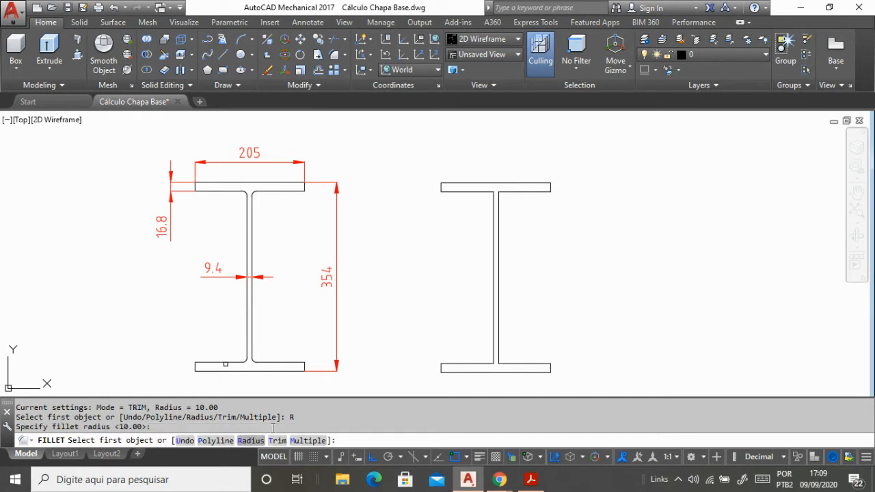
{"action": "scroll", "coordinate": [266, 192], "scroll_direction": "up", "scroll_amount": 4}
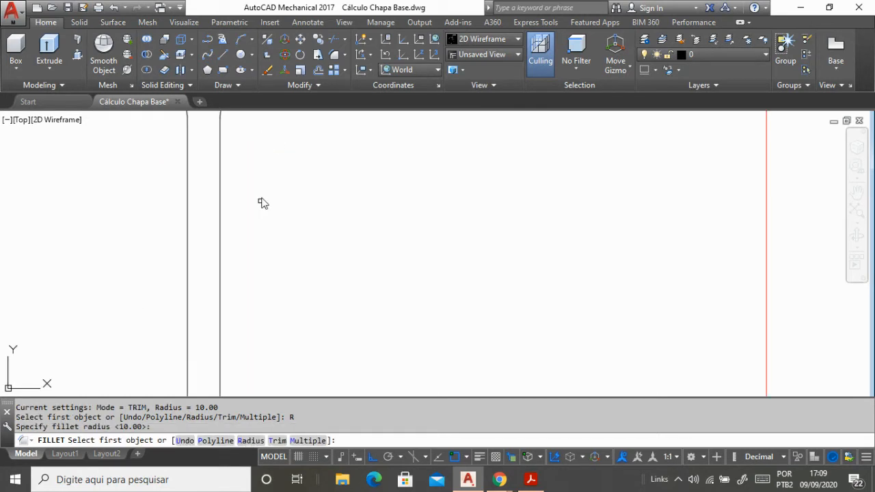
{"action": "scroll", "coordinate": [242, 212], "scroll_direction": "down", "scroll_amount": 1}
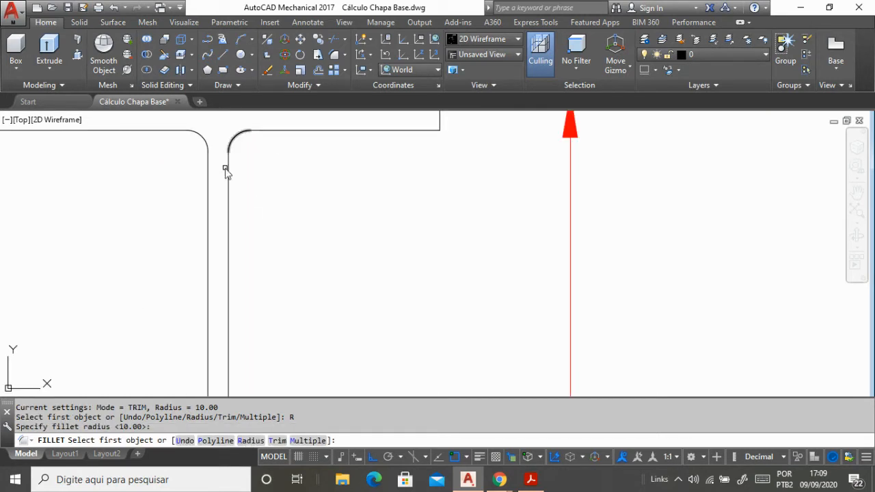
{"action": "scroll", "coordinate": [274, 159], "scroll_direction": "down", "scroll_amount": 2}
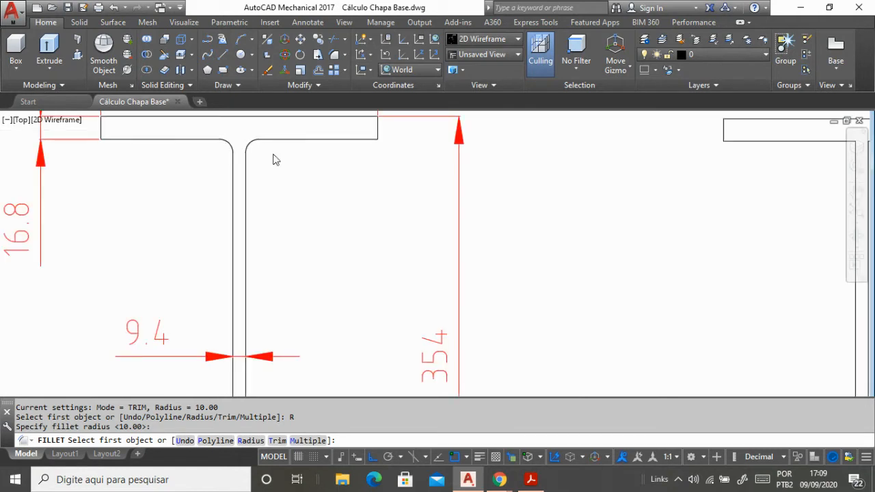
{"action": "scroll", "coordinate": [274, 156], "scroll_direction": "down", "scroll_amount": 3}
{"action": "scroll", "coordinate": [238, 267], "scroll_direction": "up", "scroll_amount": 3}
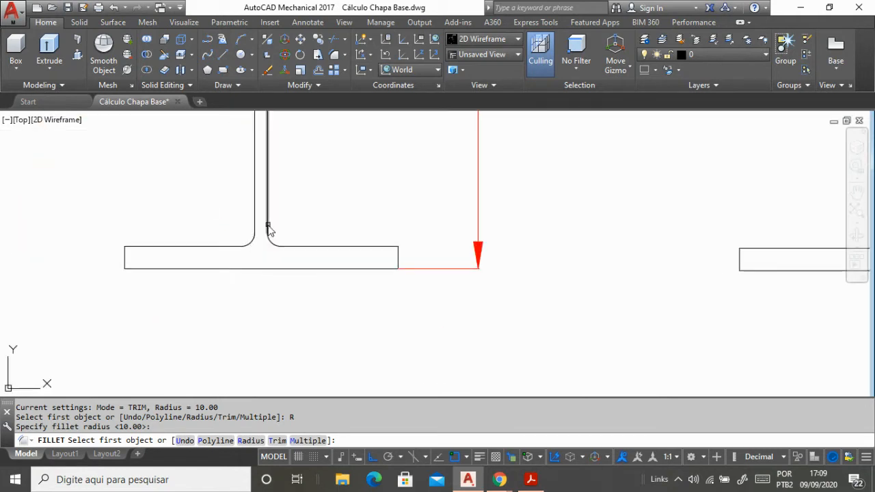
{"action": "scroll", "coordinate": [275, 291], "scroll_direction": "down", "scroll_amount": 2}
{"action": "scroll", "coordinate": [524, 256], "scroll_direction": "up", "scroll_amount": 2}
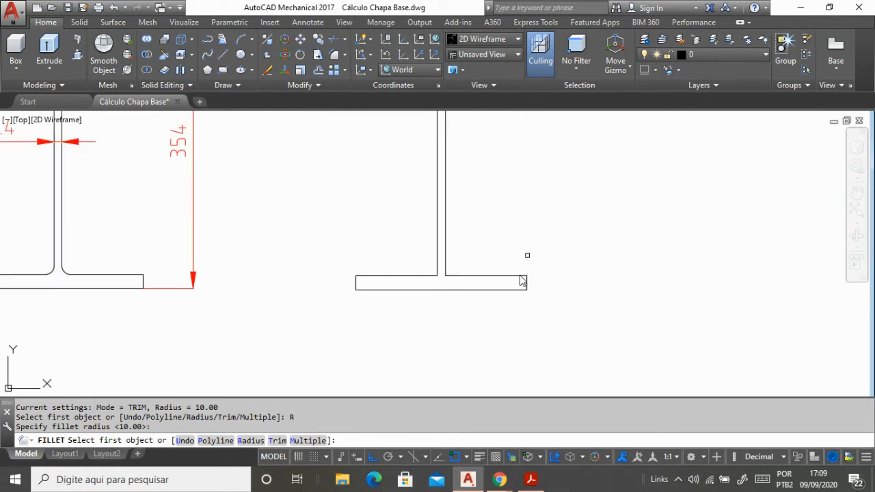
{"action": "scroll", "coordinate": [408, 287], "scroll_direction": "up", "scroll_amount": 4}
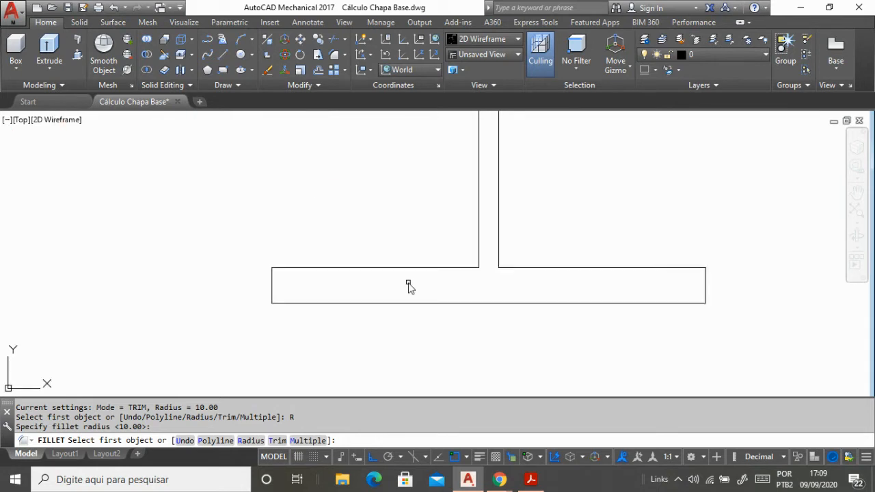
{"action": "left_click", "coordinate": [453, 267]}
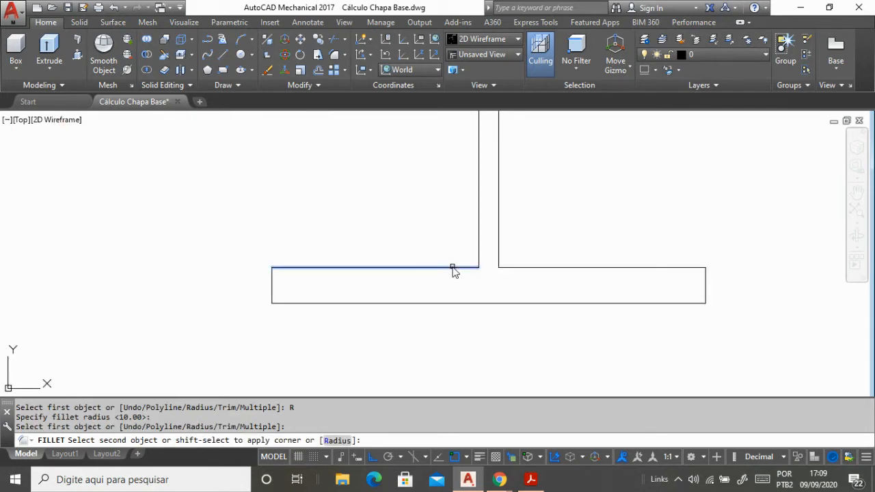
{"action": "left_click", "coordinate": [478, 249]}
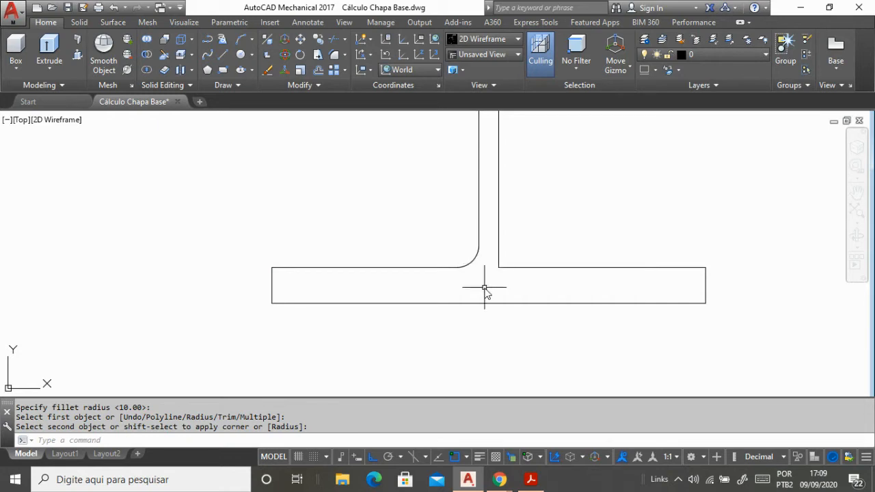
Step: Fillet the opposite corner between the bottom flange's right half and the web with the same radius
{"action": "key", "text": "Return"}
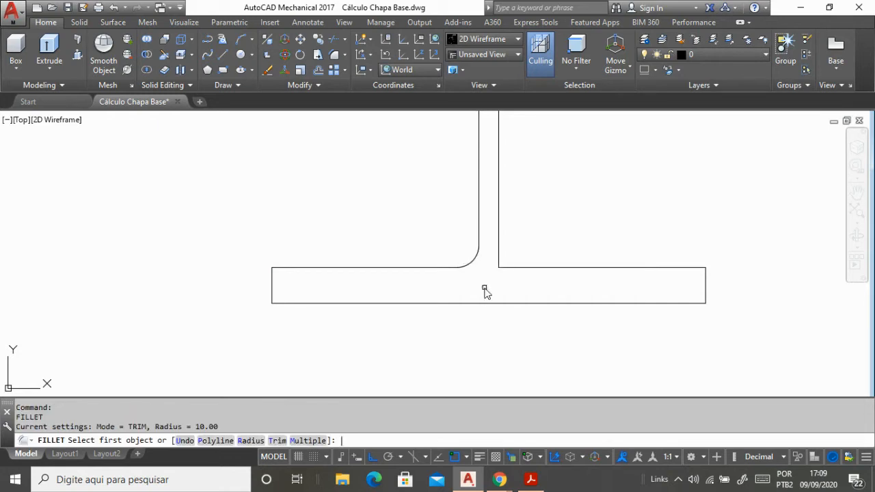
{"action": "left_click", "coordinate": [522, 267]}
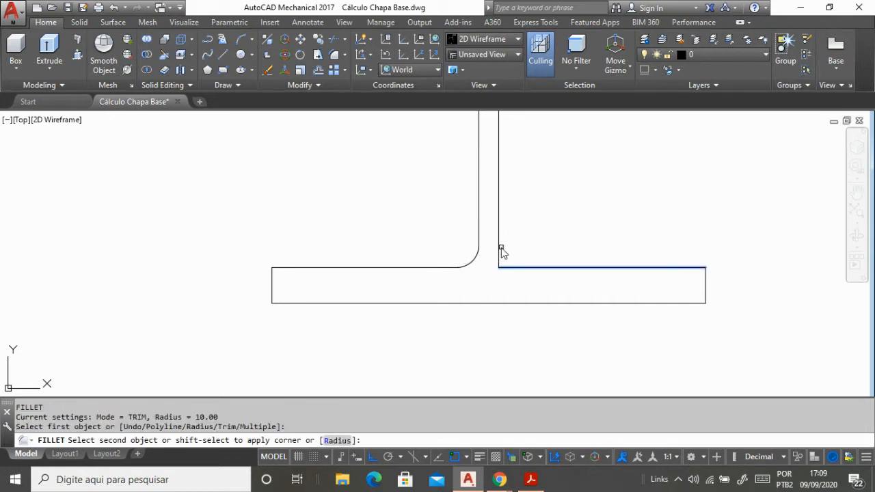
{"action": "left_click", "coordinate": [500, 252]}
{"action": "scroll", "coordinate": [453, 332], "scroll_direction": "down", "scroll_amount": 5}
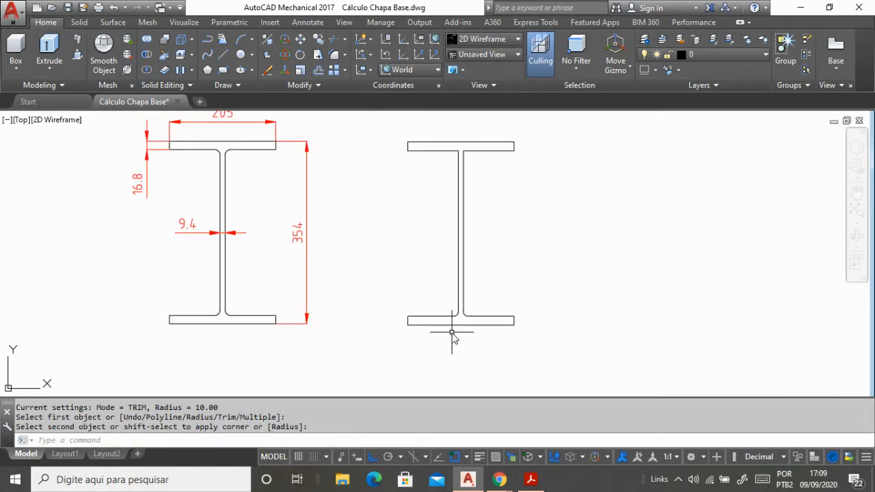
Step: Fillet both inner corners between the web and the top flange of the redrawn profile with radius 10
{"action": "scroll", "coordinate": [463, 147], "scroll_direction": "up", "scroll_amount": 4}
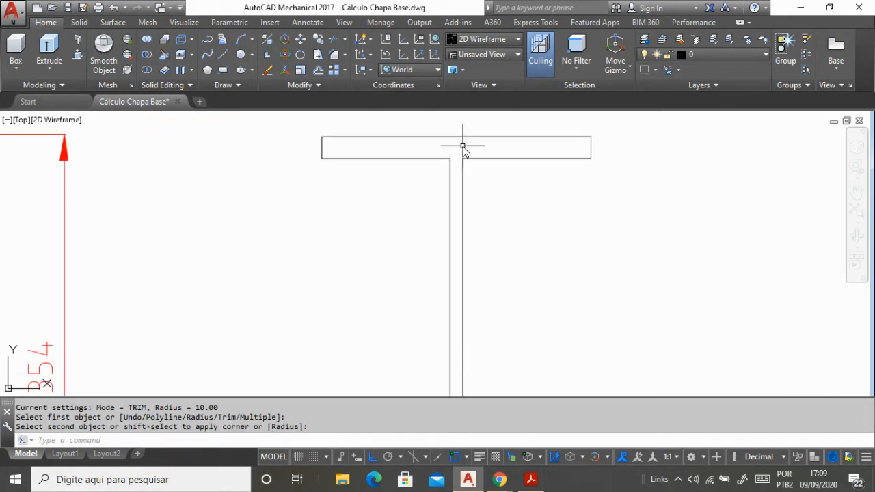
{"action": "key", "text": "space"}
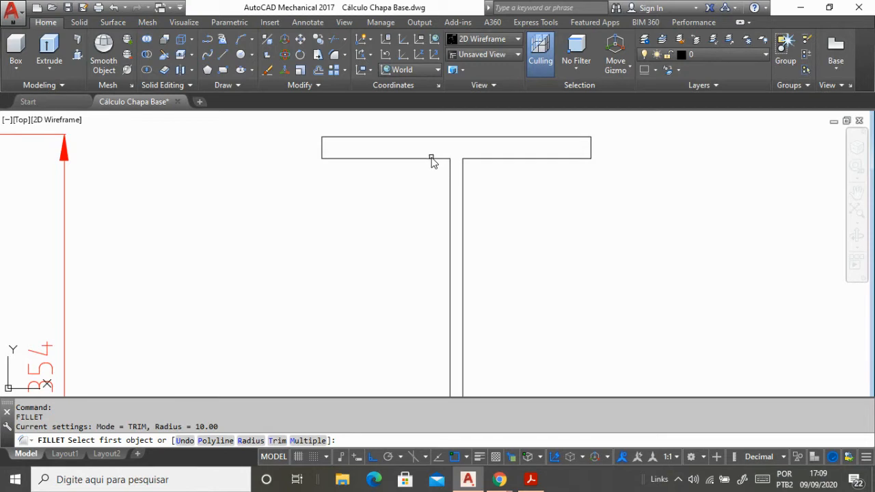
{"action": "left_click", "coordinate": [432, 159]}
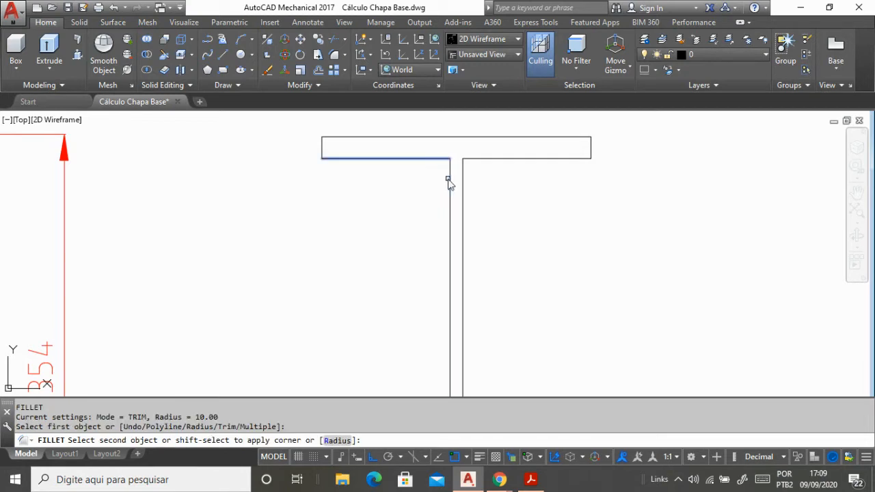
{"action": "left_click", "coordinate": [450, 181]}
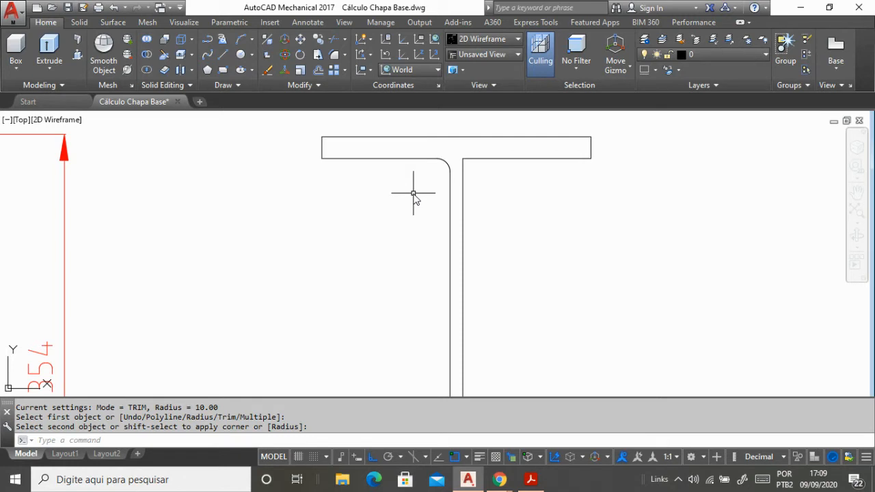
{"action": "key", "text": "space"}
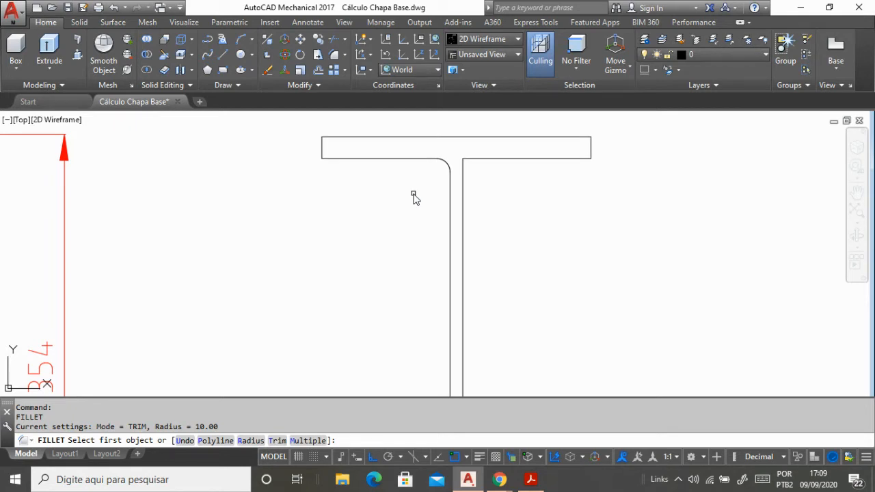
{"action": "left_click", "coordinate": [461, 171]}
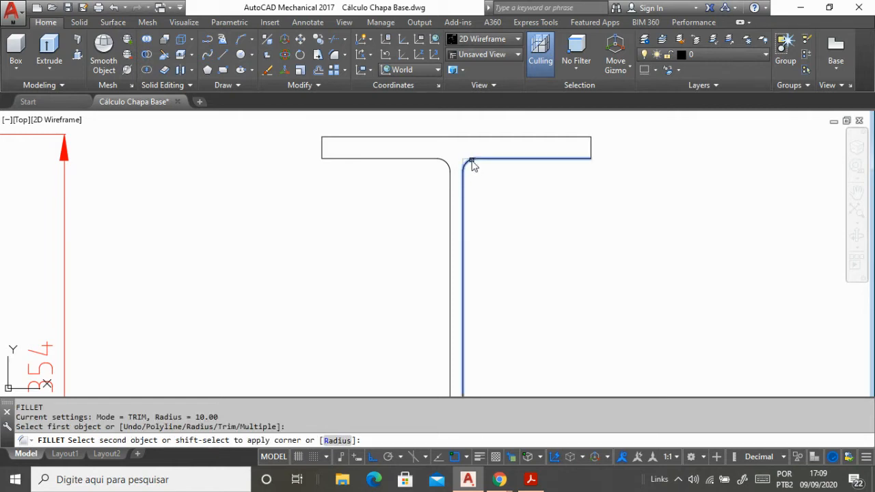
{"action": "left_click", "coordinate": [471, 162]}
{"action": "scroll", "coordinate": [466, 181], "scroll_direction": "down", "scroll_amount": 4}
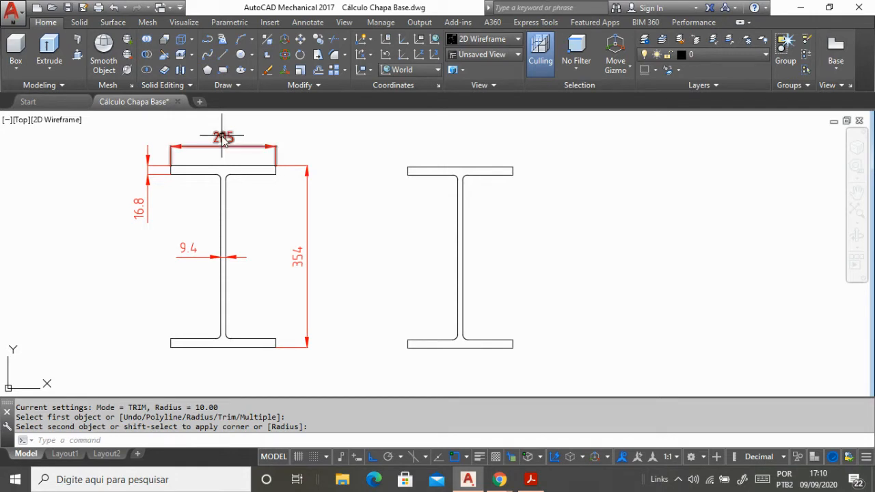
Step: Draw a horizontal line 3000 long to the right from the upper-right corner of the redrawn profile's top flange
{"action": "scroll", "coordinate": [293, 162], "scroll_direction": "down", "scroll_amount": 4}
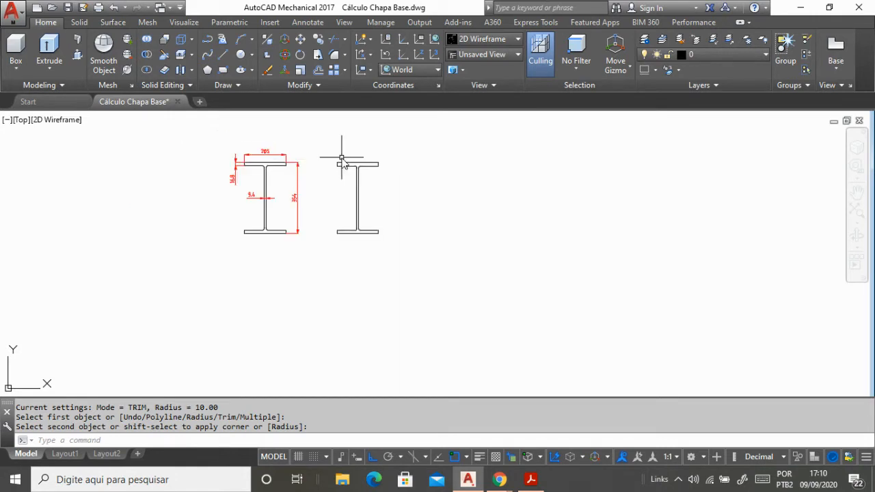
{"action": "scroll", "coordinate": [343, 158], "scroll_direction": "up", "scroll_amount": 3}
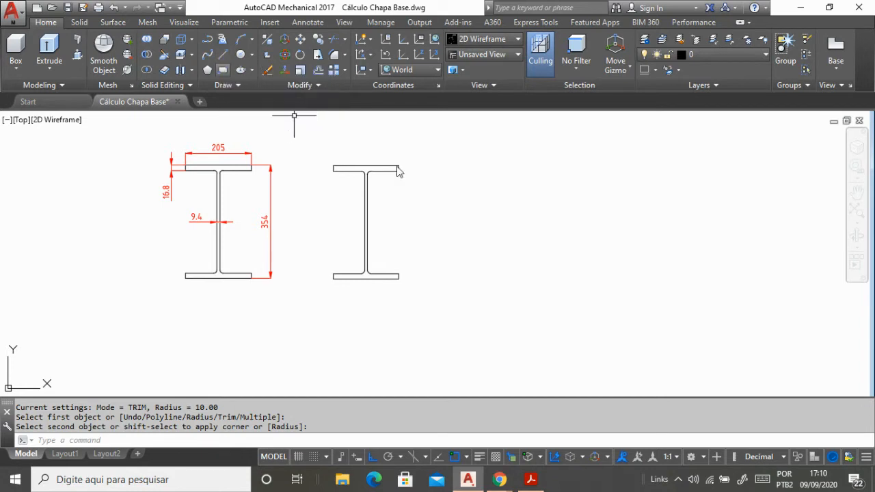
{"action": "scroll", "coordinate": [386, 147], "scroll_direction": "up", "scroll_amount": 2}
{"action": "scroll", "coordinate": [387, 149], "scroll_direction": "down", "scroll_amount": 2}
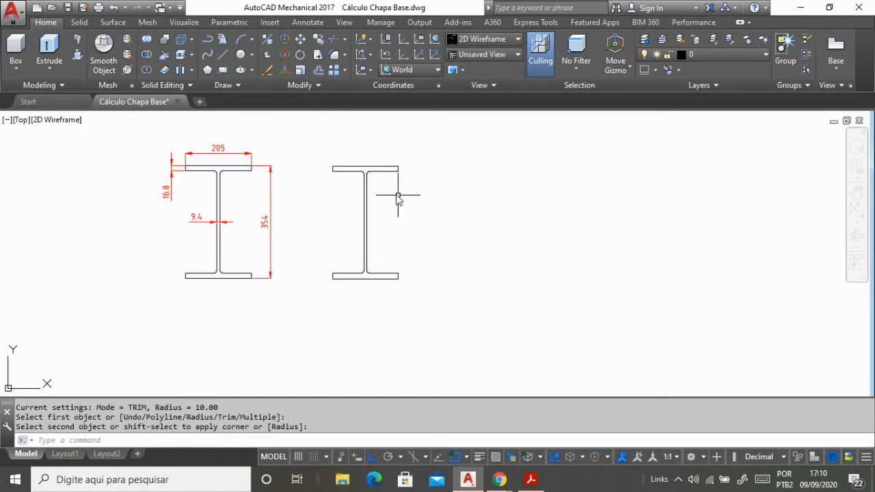
{"action": "left_click", "coordinate": [225, 55]}
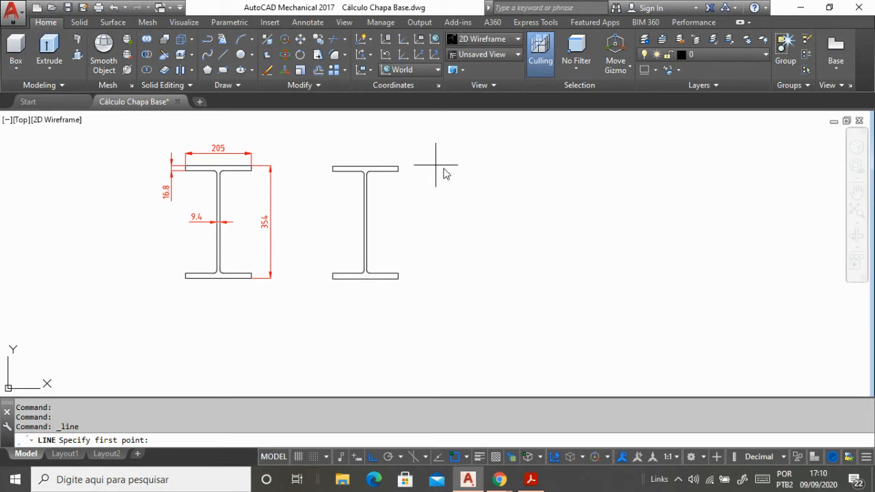
{"action": "left_click", "coordinate": [398, 165]}
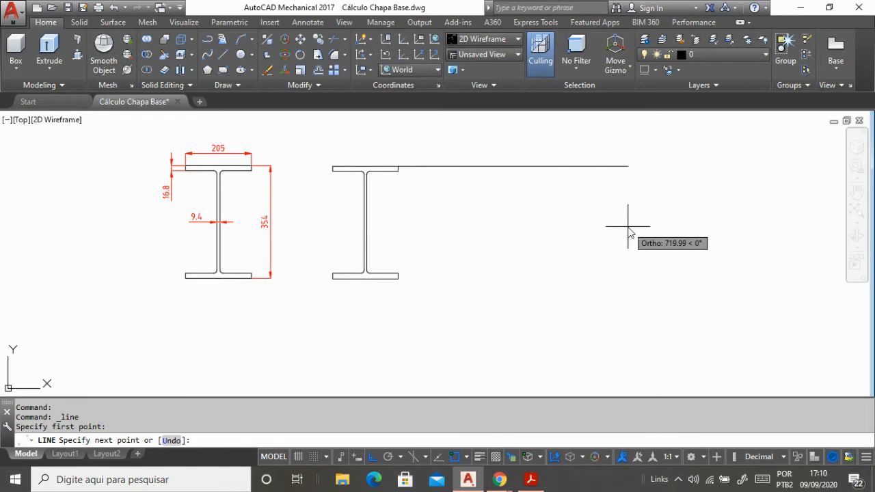
{"action": "type", "text": "3000"}
{"action": "key", "text": "Return"}
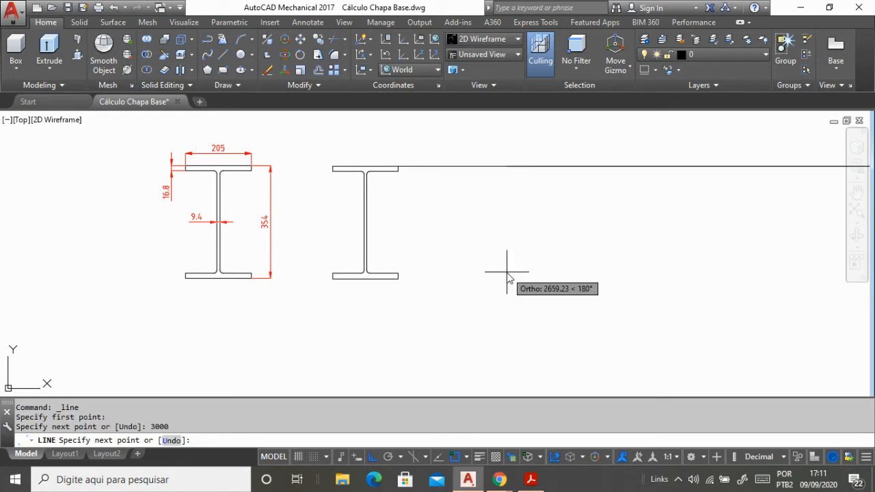
{"action": "key", "text": "Return"}
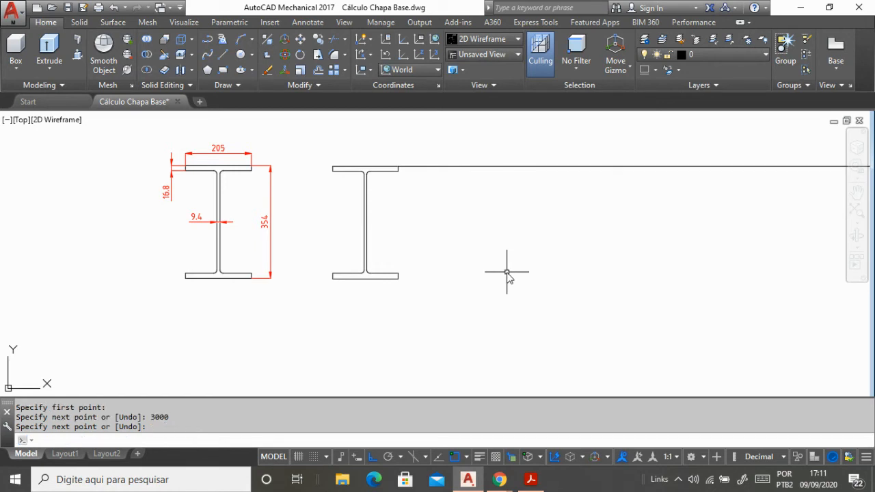
Step: Draw a second horizontal line 3000 long to the right from the lower-right corner of the top flange
{"action": "left_click", "coordinate": [224, 55]}
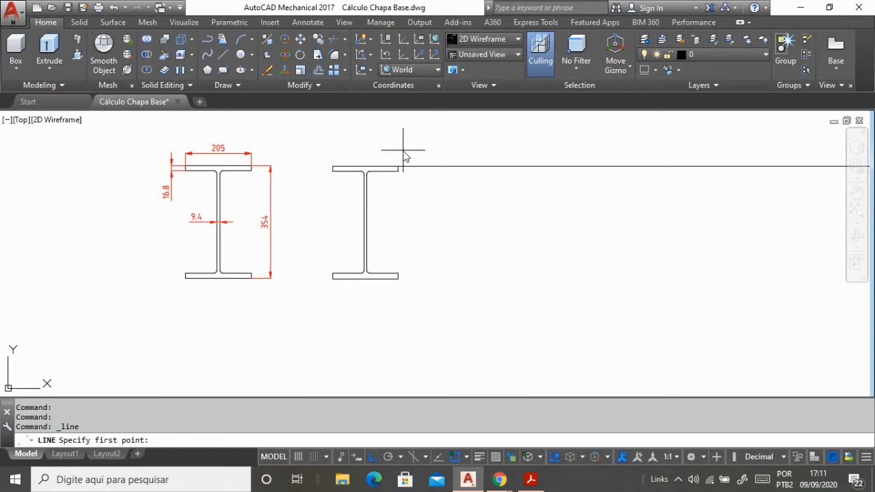
{"action": "scroll", "coordinate": [407, 152], "scroll_direction": "up", "scroll_amount": 2}
{"action": "left_click", "coordinate": [394, 183]}
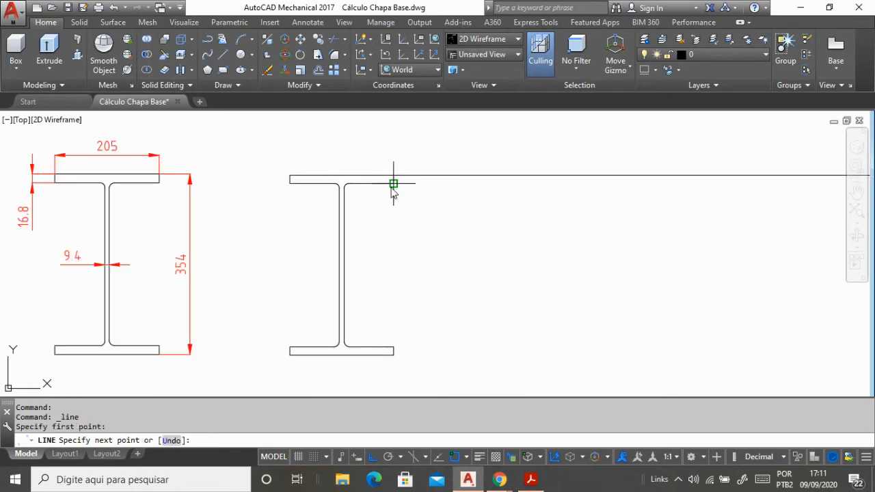
{"action": "type", "text": "3000"}
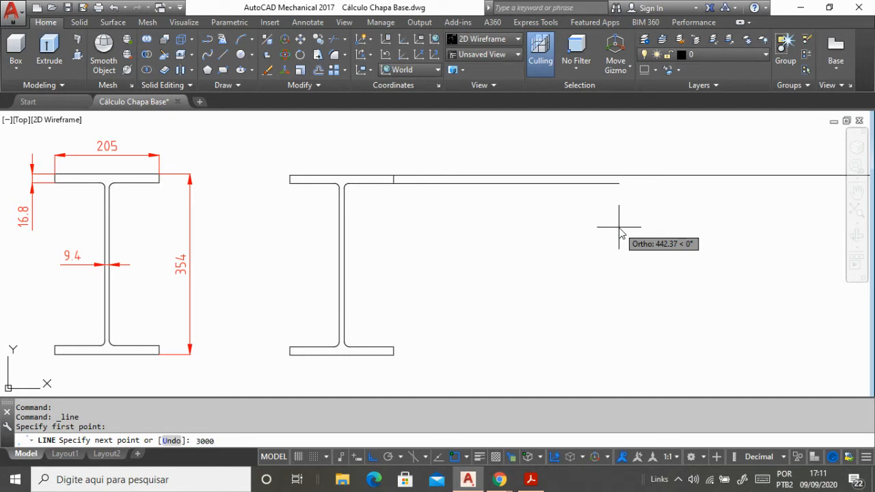
{"action": "key", "text": "Return"}
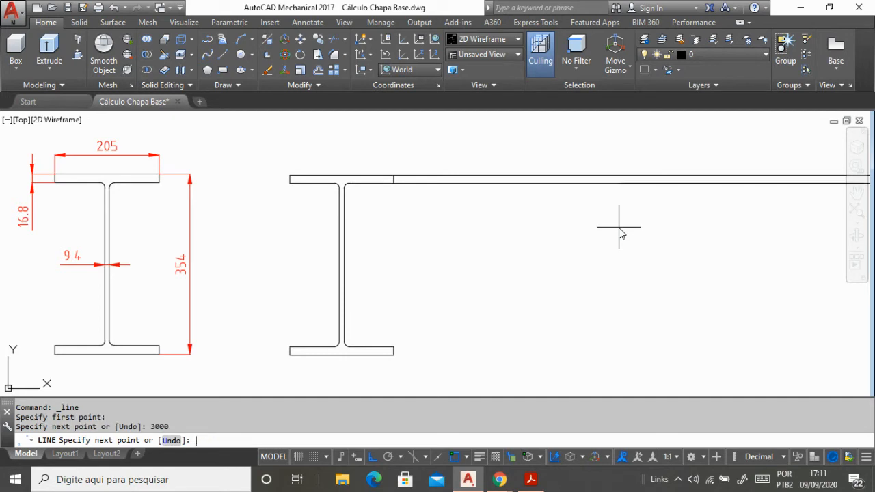
{"action": "scroll", "coordinate": [572, 219], "scroll_direction": "down", "scroll_amount": 2}
{"action": "scroll", "coordinate": [572, 219], "scroll_direction": "down", "scroll_amount": 1}
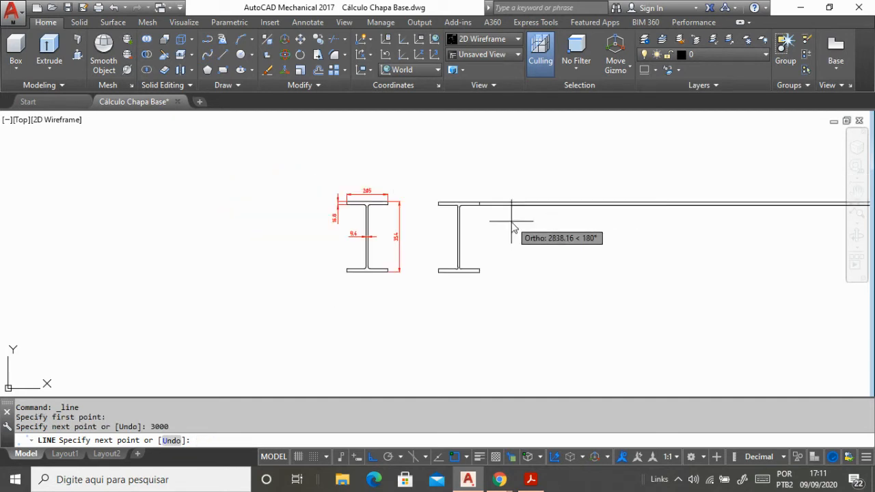
Step: Draw a horizontal line 3000 long to the right from the upper-right corner of the redrawn profile's bottom flange
{"action": "scroll", "coordinate": [501, 260], "scroll_direction": "up", "scroll_amount": 1}
{"action": "key", "text": "Return"}
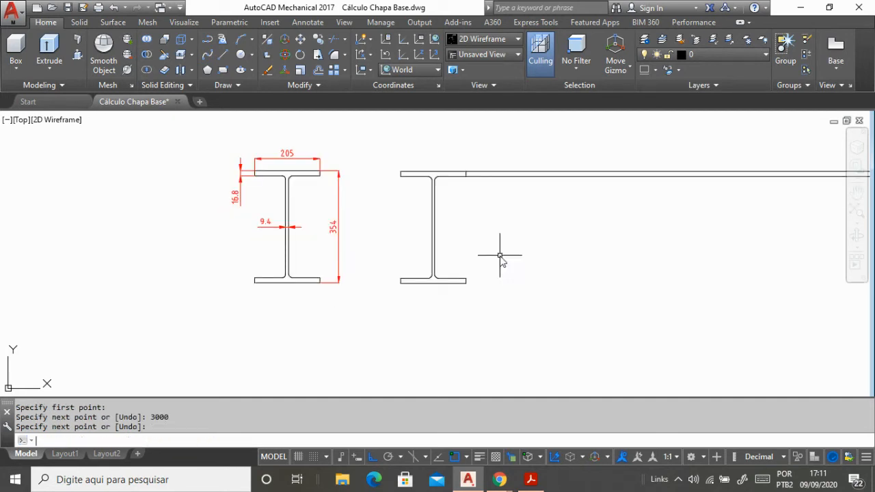
{"action": "scroll", "coordinate": [321, 248], "scroll_direction": "down", "scroll_amount": 2}
{"action": "scroll", "coordinate": [408, 242], "scroll_direction": "up", "scroll_amount": 3}
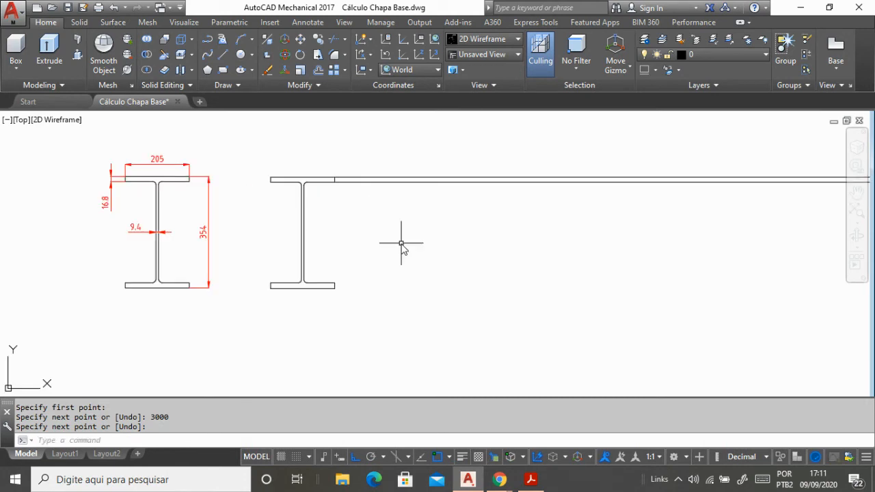
{"action": "key", "text": "Return"}
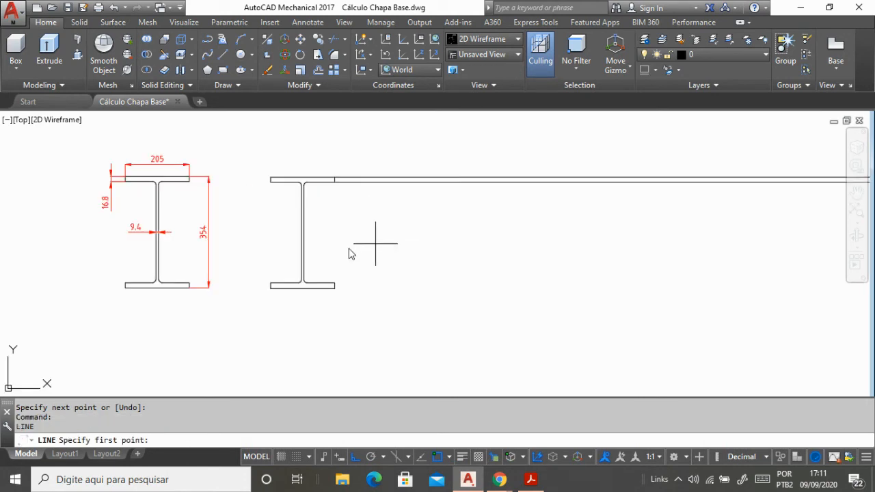
{"action": "left_click", "coordinate": [335, 283]}
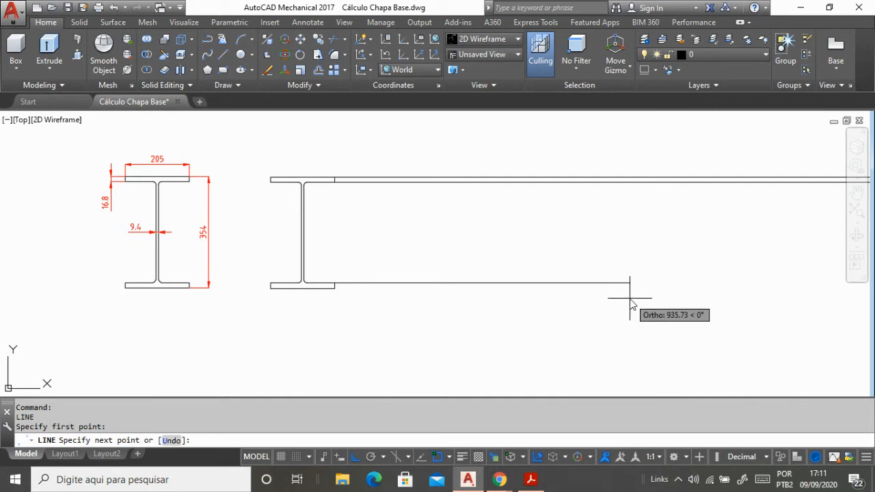
{"action": "type", "text": "3000"}
{"action": "key", "text": "Return"}
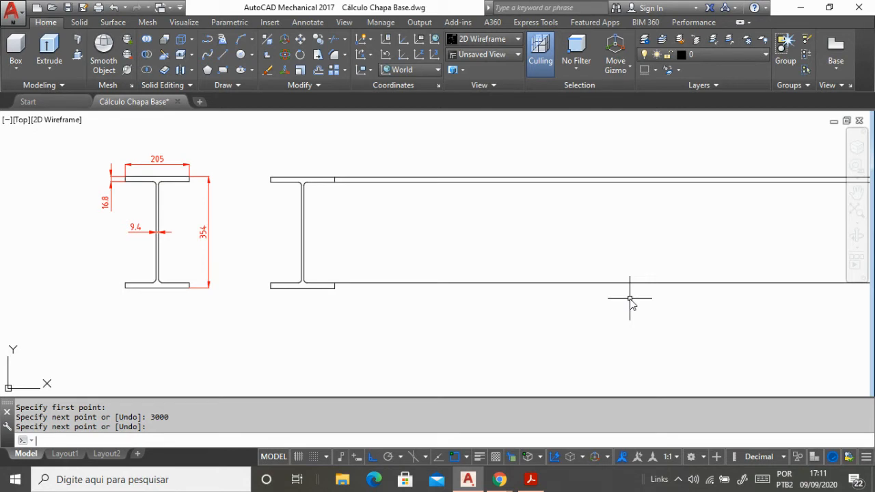
{"action": "key", "text": "Return"}
Step: Draw another horizontal line 3000 long to the right from the lower-right corner of the bottom flange
{"action": "key", "text": "Return"}
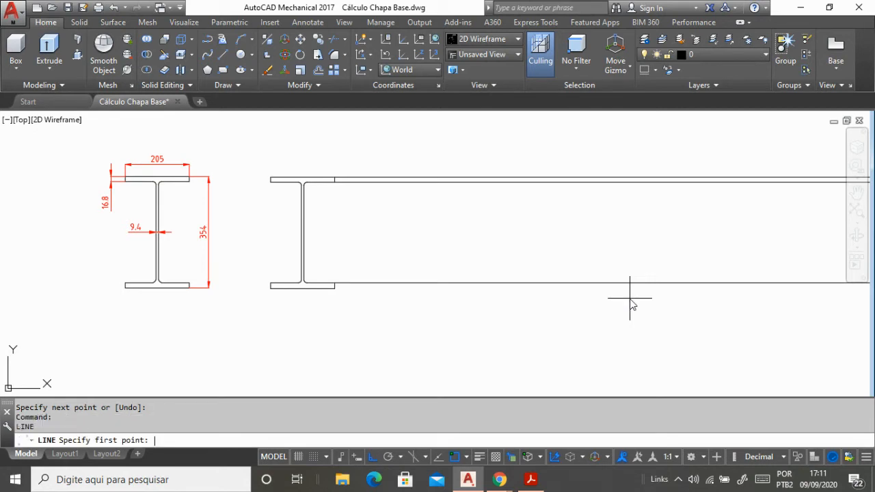
{"action": "left_click", "coordinate": [336, 290]}
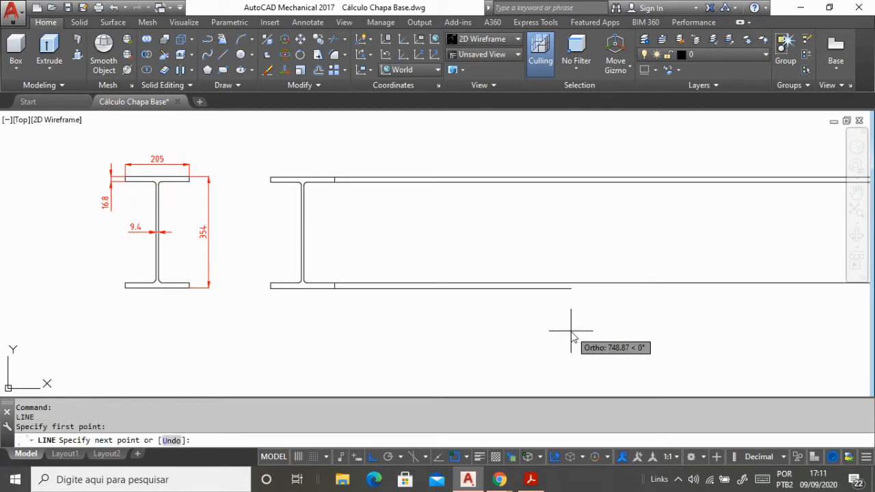
{"action": "type", "text": "3000"}
{"action": "key", "text": "Return"}
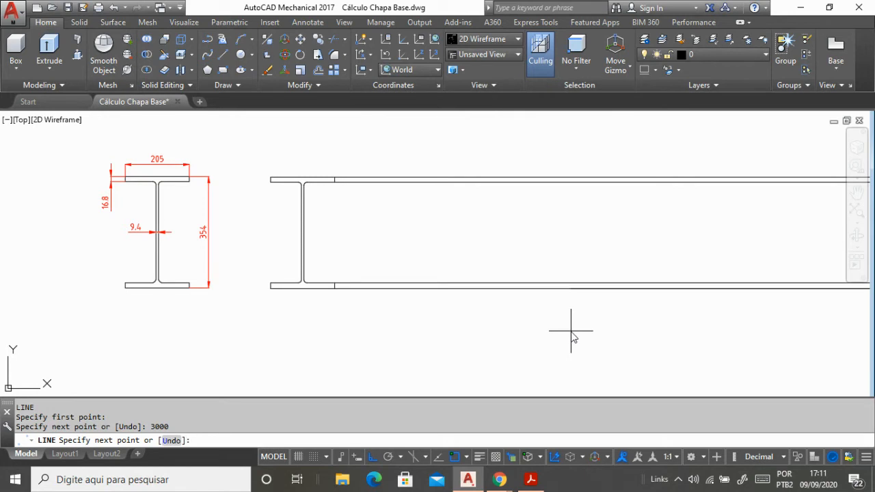
{"action": "key", "text": "Return"}
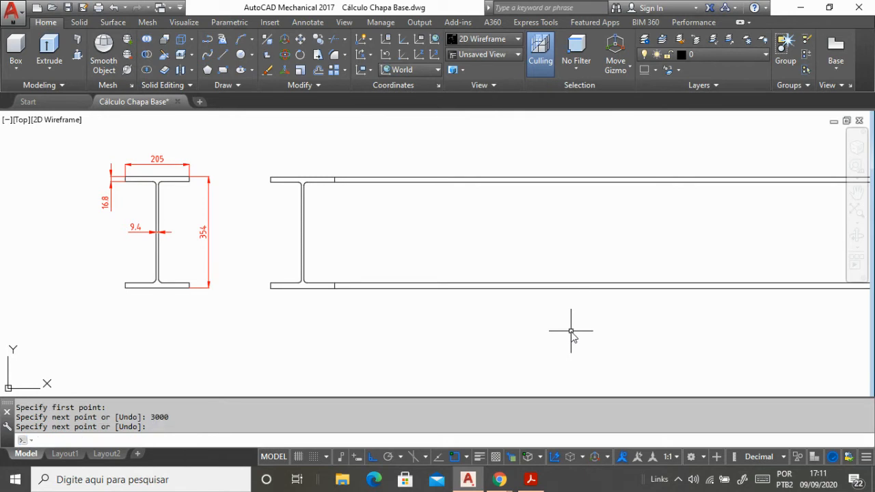
{"action": "key", "text": "Escape"}
{"action": "key", "text": "Escape"}
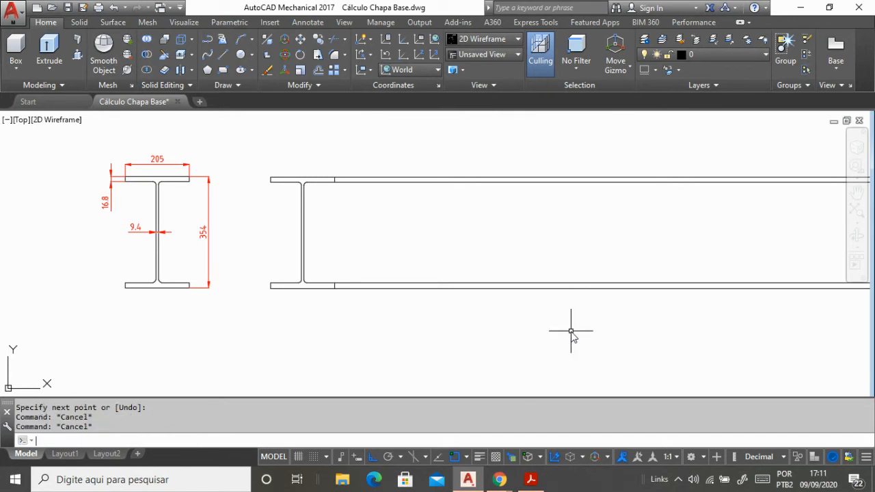
{"action": "scroll", "coordinate": [247, 294], "scroll_direction": "down", "scroll_amount": 2}
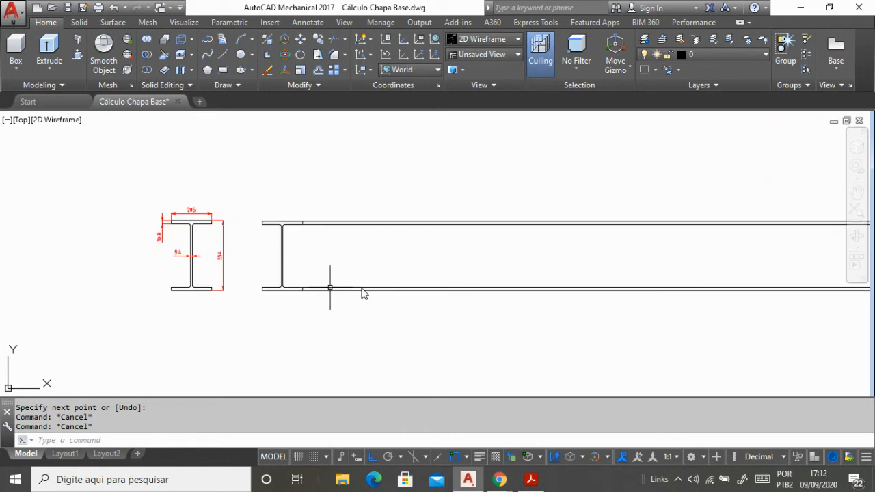
{"action": "scroll", "coordinate": [451, 242], "scroll_direction": "down", "scroll_amount": 1}
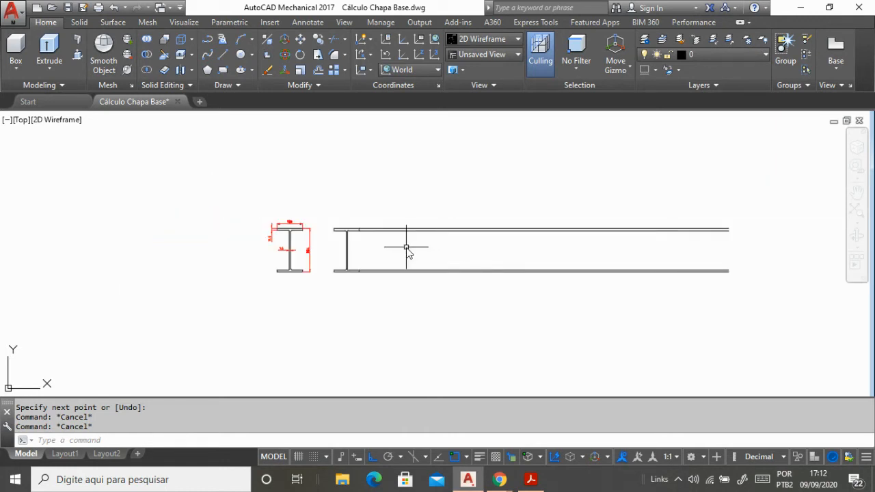
{"action": "scroll", "coordinate": [552, 258], "scroll_direction": "up", "scroll_amount": 4}
{"action": "scroll", "coordinate": [552, 258], "scroll_direction": "down", "scroll_amount": 2}
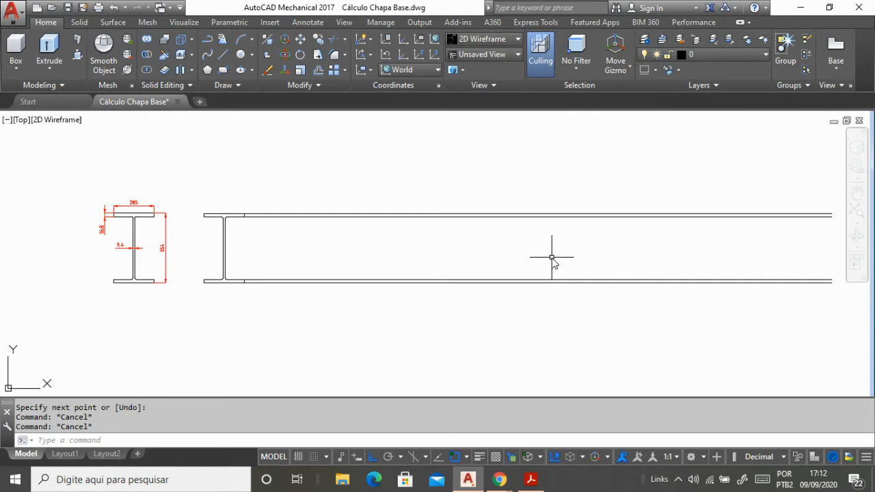
{"action": "key", "text": "Escape"}
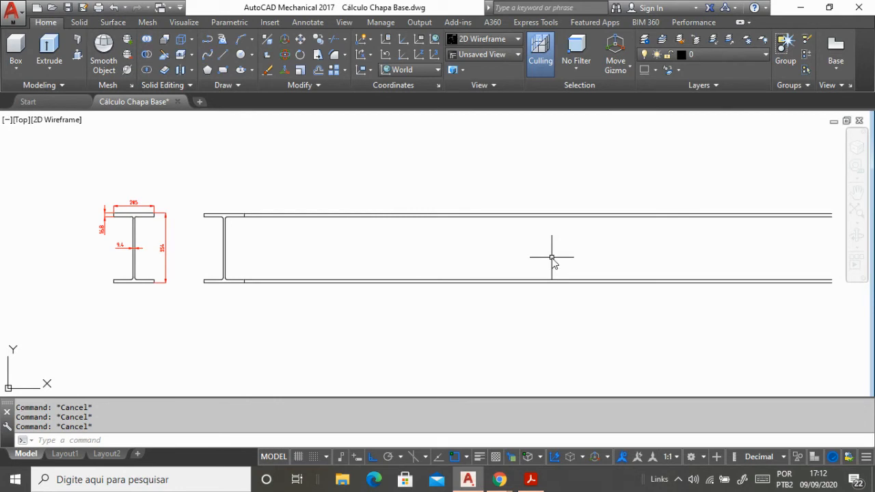
{"action": "scroll", "coordinate": [291, 234], "scroll_direction": "up", "scroll_amount": 2}
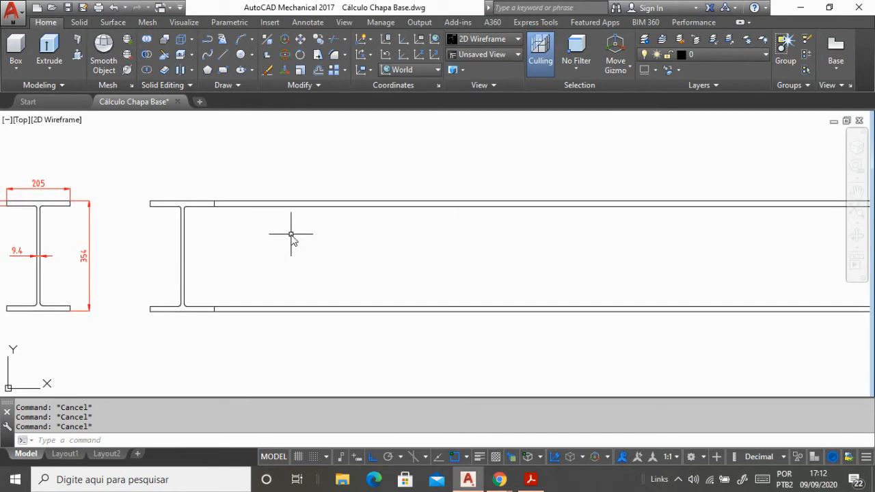
{"action": "type", "text": "MOve"}
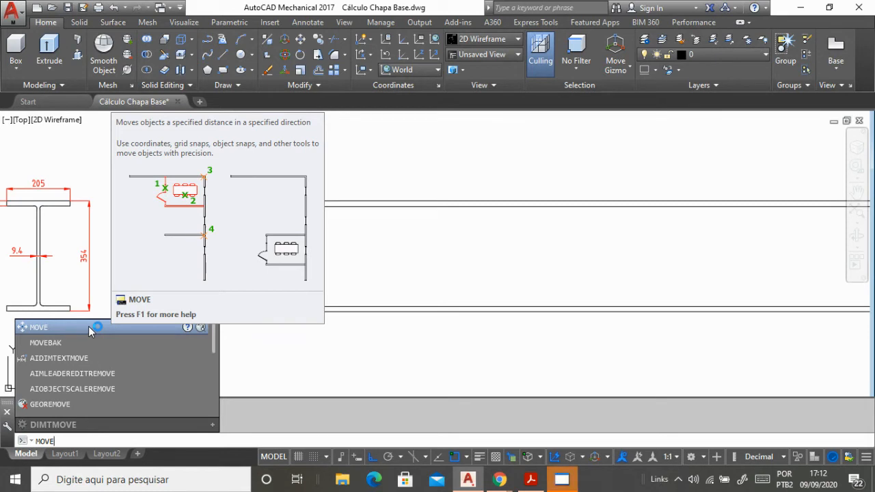
{"action": "key", "text": "Down"}
{"action": "mouse_move", "coordinate": [559, 482]}
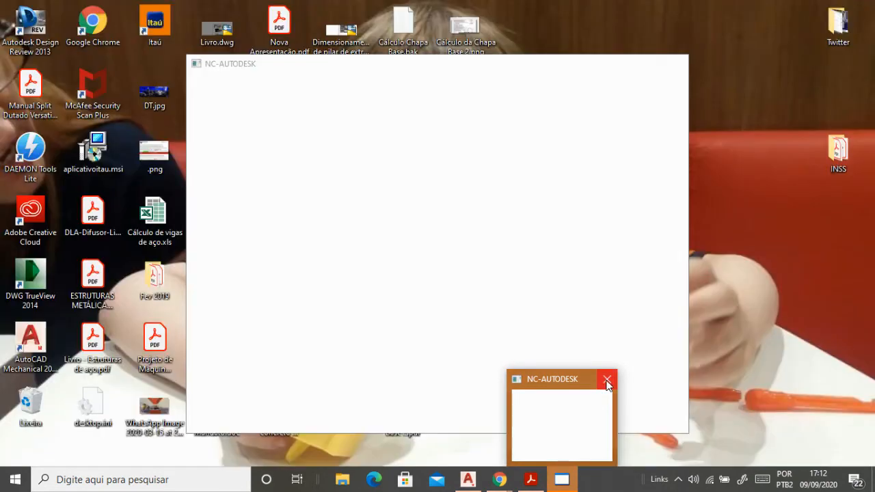
{"action": "left_click", "coordinate": [606, 382]}
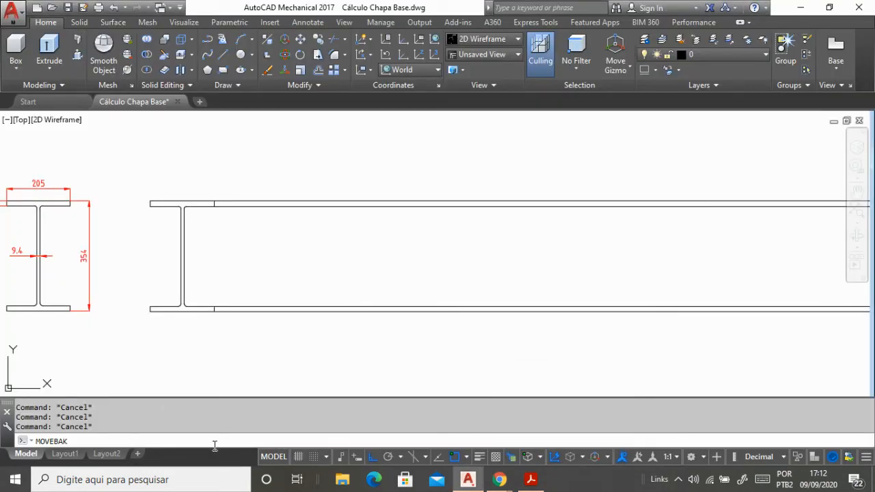
{"action": "key", "text": "Escape"}
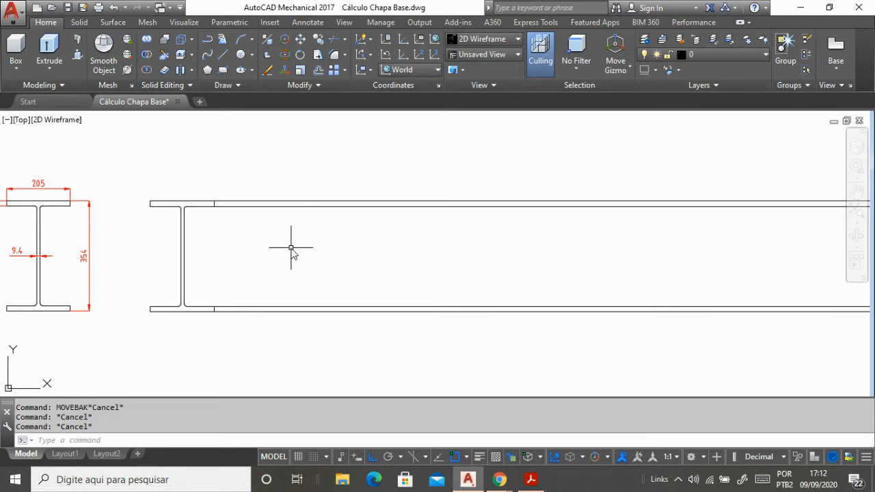
Step: Move the four 3000-long projection lines horizontally about 162 to the right, away from the redrawn profile, with Ortho on
{"action": "type", "text": "move"}
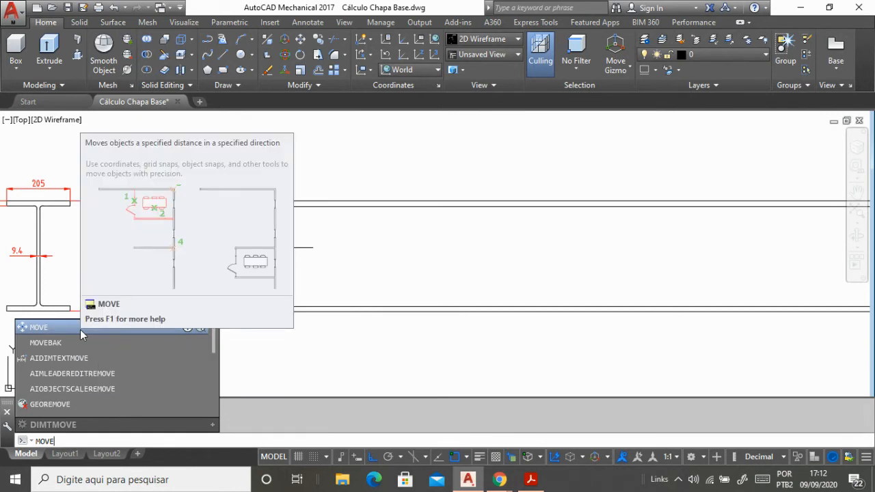
{"action": "left_click", "coordinate": [80, 330]}
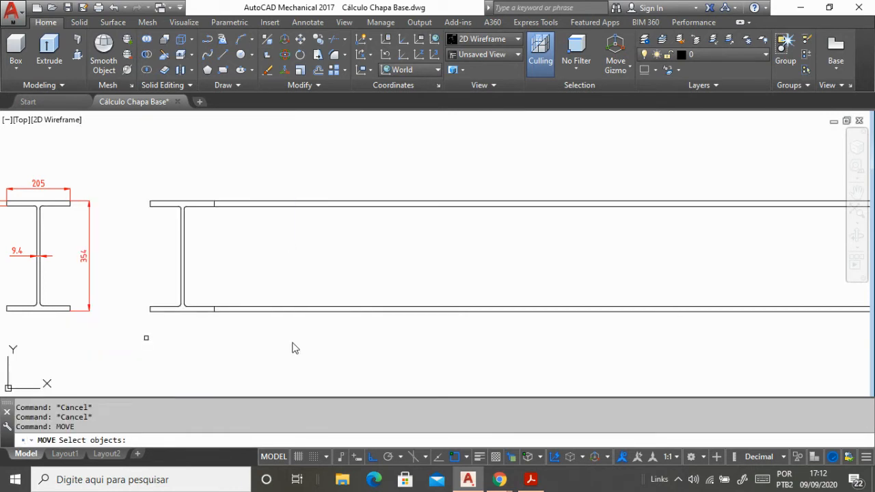
{"action": "left_click", "coordinate": [334, 203]}
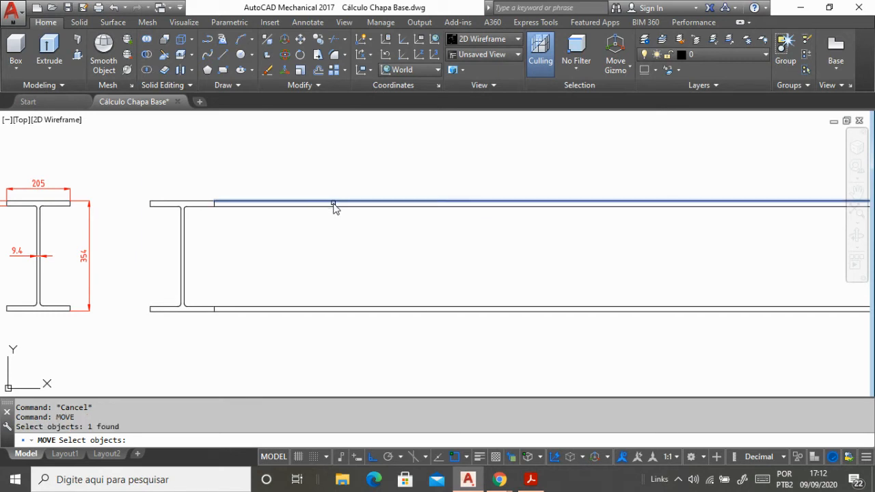
{"action": "left_click", "coordinate": [333, 206]}
{"action": "left_click", "coordinate": [326, 308]}
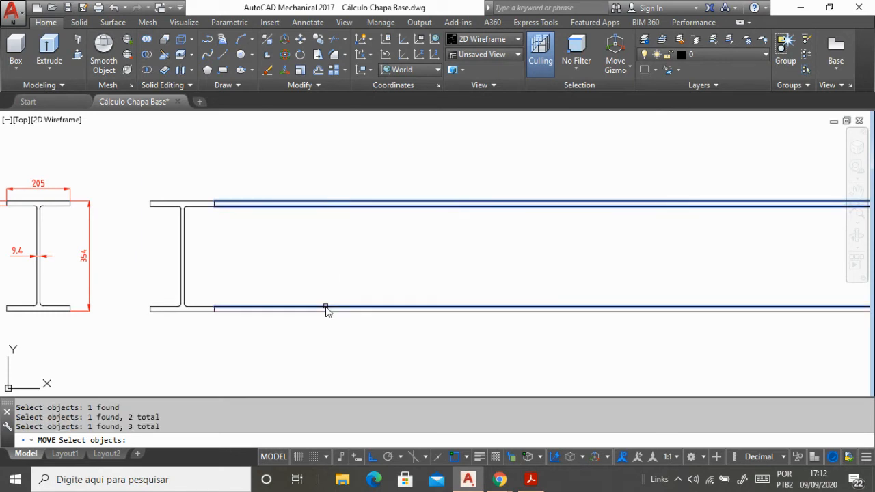
{"action": "left_click", "coordinate": [328, 311]}
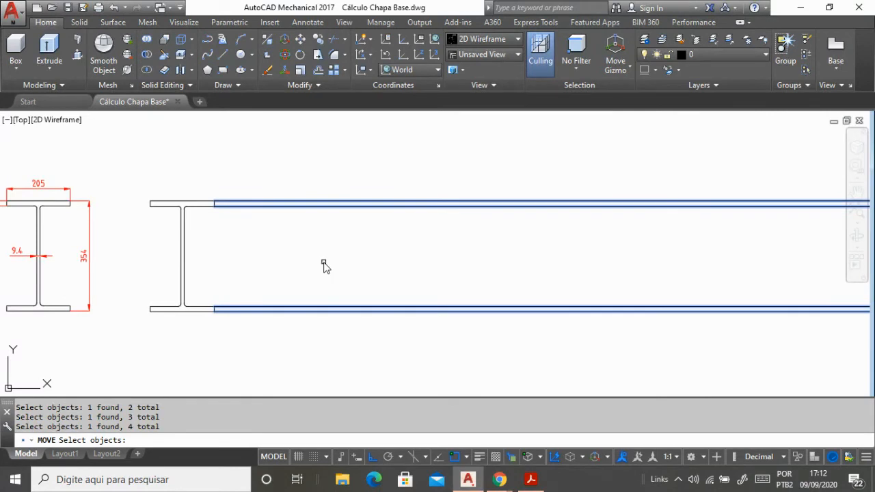
{"action": "key", "text": "Return"}
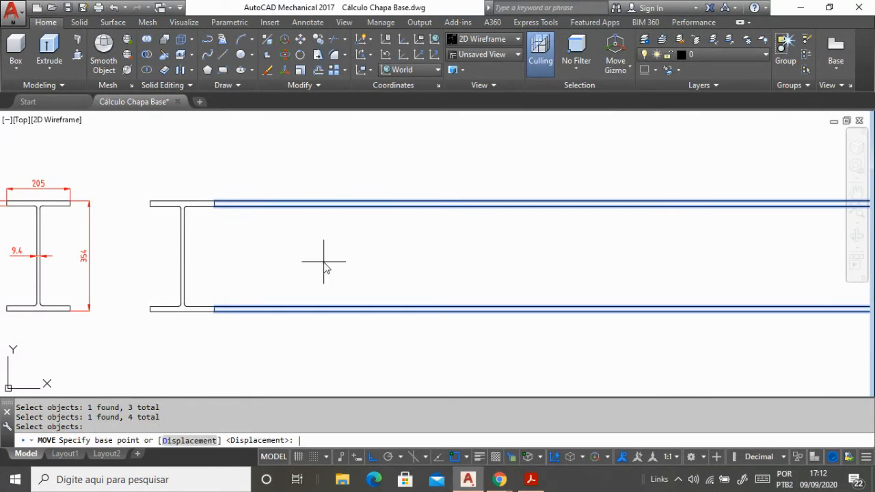
{"action": "left_click", "coordinate": [214, 203]}
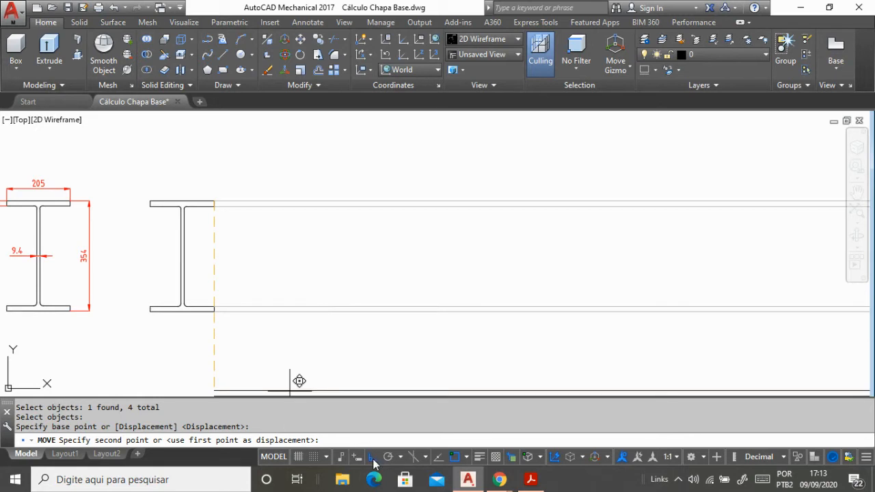
{"action": "left_click", "coordinate": [373, 458]}
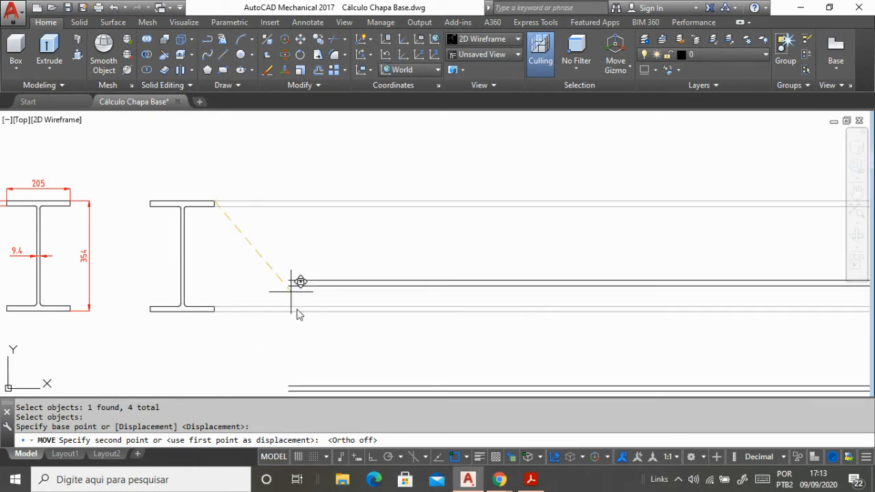
{"action": "left_click", "coordinate": [374, 456]}
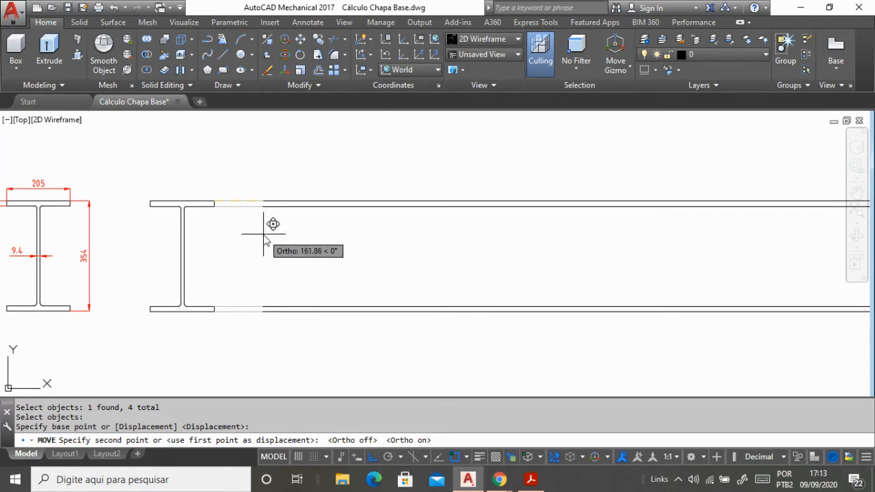
{"action": "left_click", "coordinate": [263, 234]}
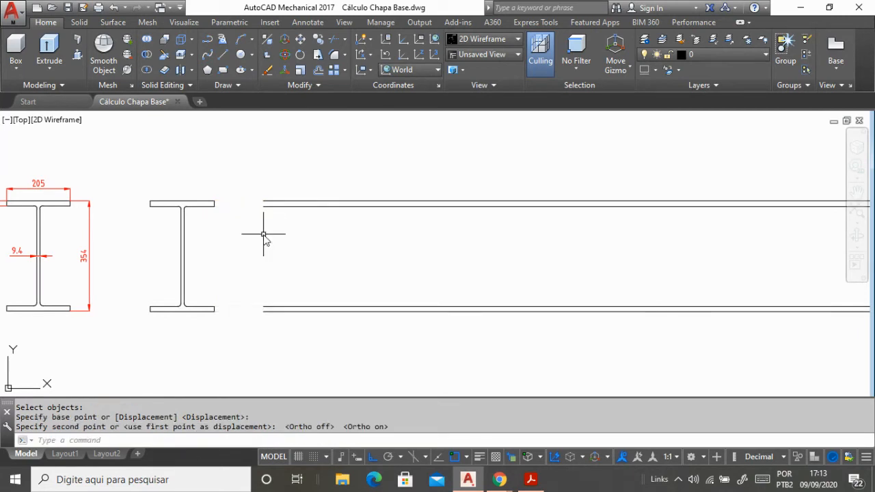
Step: Close the left end of the side view with a vertical line from the topmost to the bottommost projection line
{"action": "left_click", "coordinate": [222, 60]}
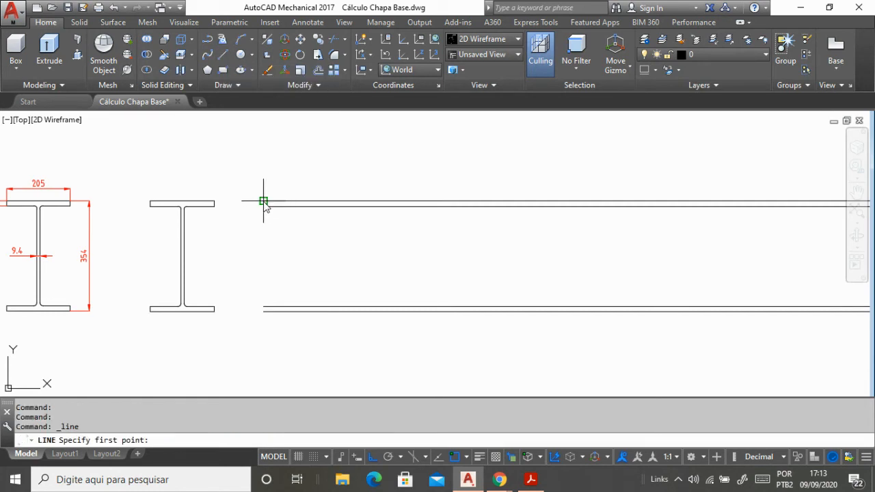
{"action": "left_click", "coordinate": [264, 205]}
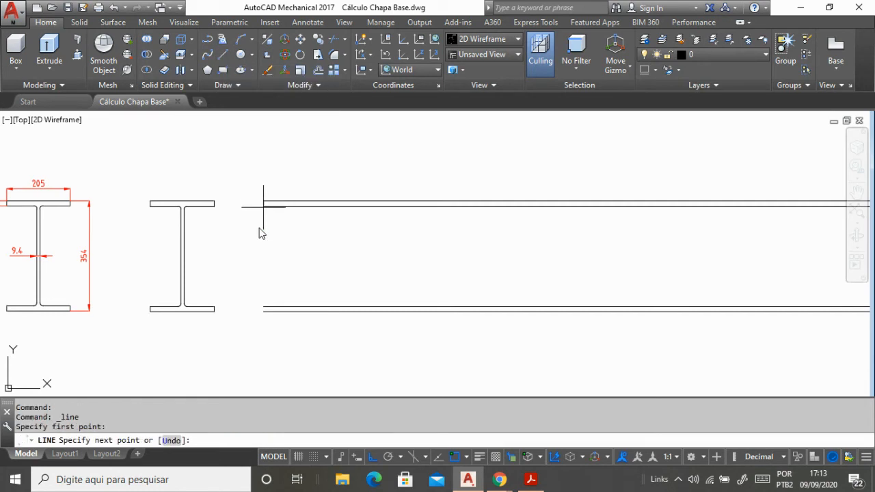
{"action": "left_click", "coordinate": [264, 312]}
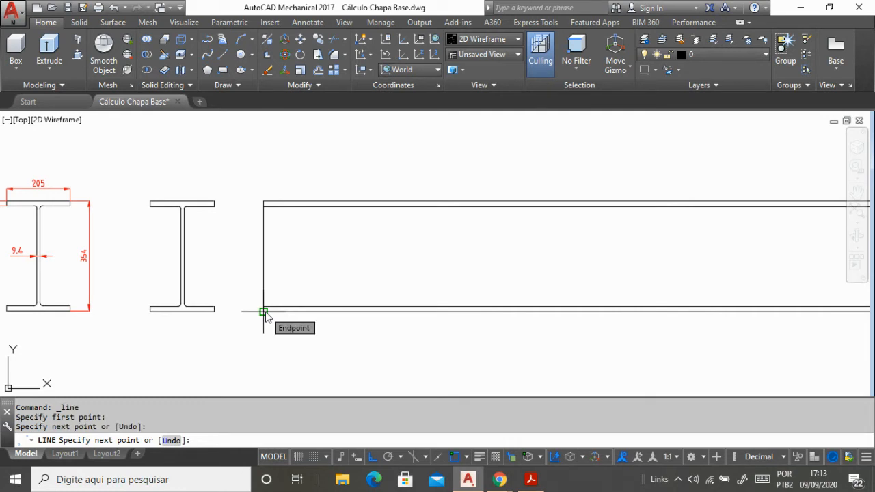
{"action": "key", "text": "Return"}
Step: Close the right end of the side view with a vertical line joining the outermost projection lines' endpoints
{"action": "key", "text": "Return"}
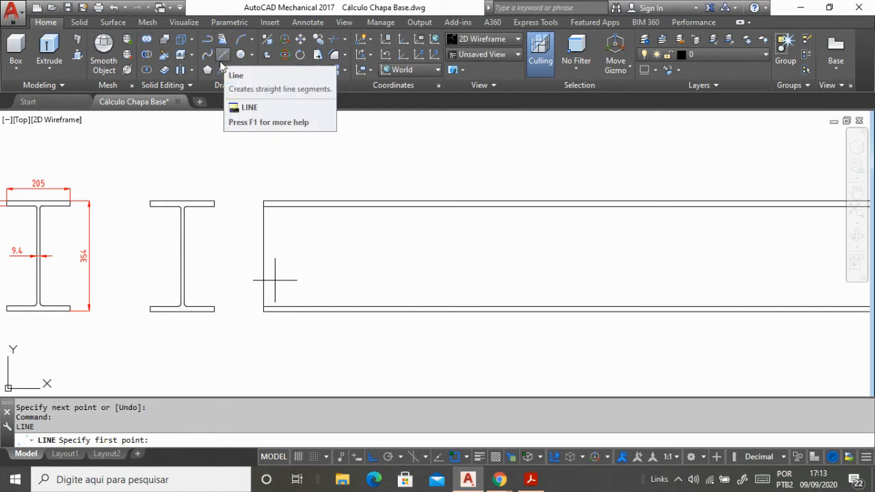
{"action": "scroll", "coordinate": [153, 173], "scroll_direction": "down", "scroll_amount": 8}
{"action": "scroll", "coordinate": [274, 195], "scroll_direction": "up", "scroll_amount": 7}
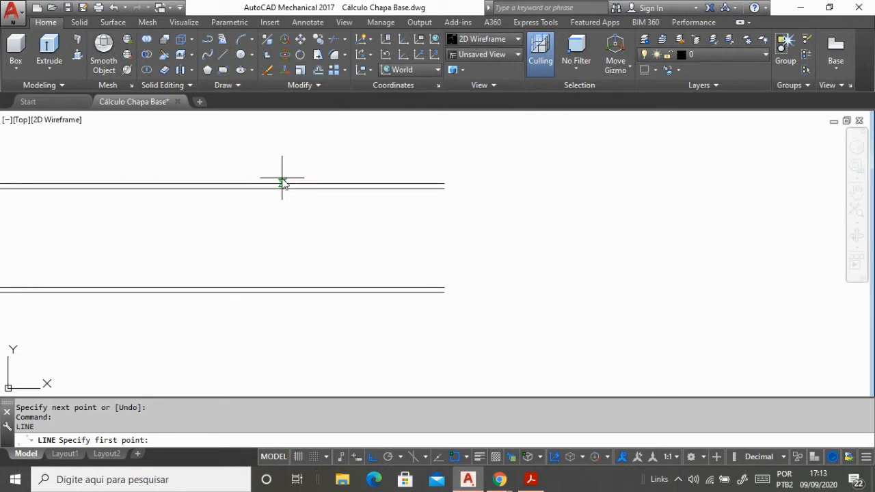
{"action": "left_click", "coordinate": [446, 183]}
{"action": "left_click", "coordinate": [445, 292]}
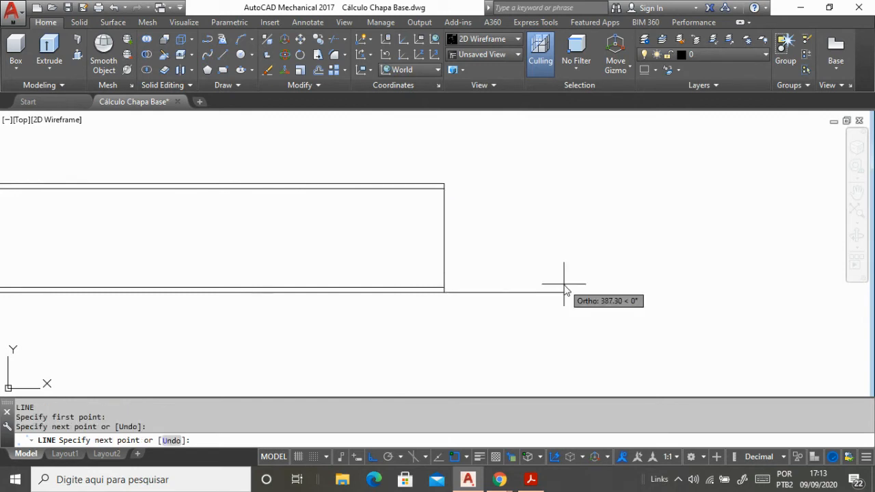
Step: Draw a vertical line 3000 long upward from the upper-left corner of the redrawn profile's top flange
{"action": "key", "text": "Return"}
{"action": "scroll", "coordinate": [707, 337], "scroll_direction": "down", "scroll_amount": 6}
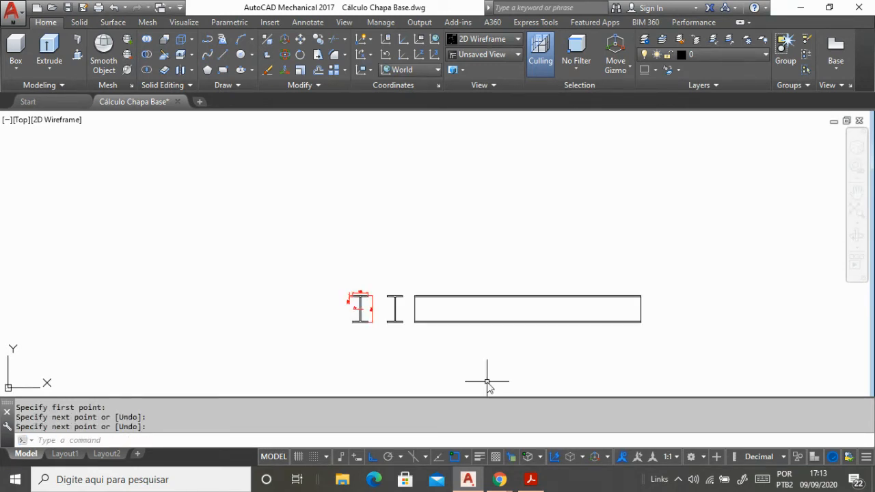
{"action": "scroll", "coordinate": [488, 387], "scroll_direction": "up", "scroll_amount": 2}
{"action": "scroll", "coordinate": [609, 348], "scroll_direction": "up", "scroll_amount": 2}
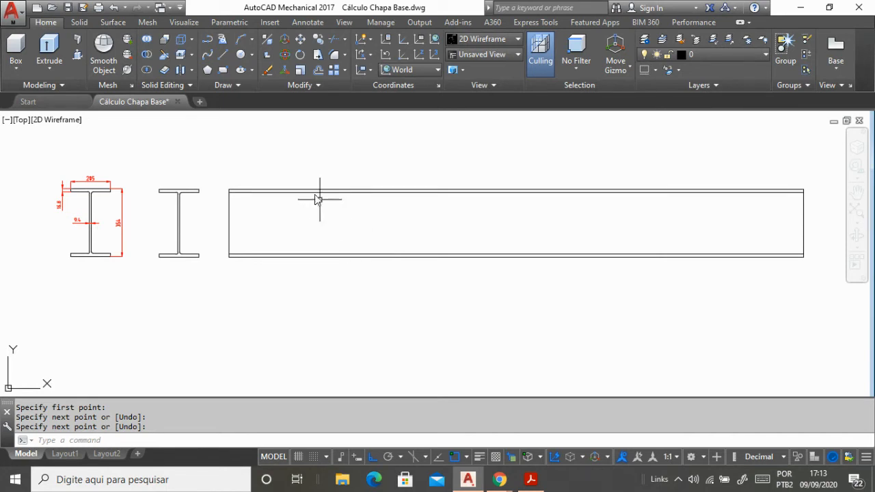
{"action": "left_click", "coordinate": [221, 59]}
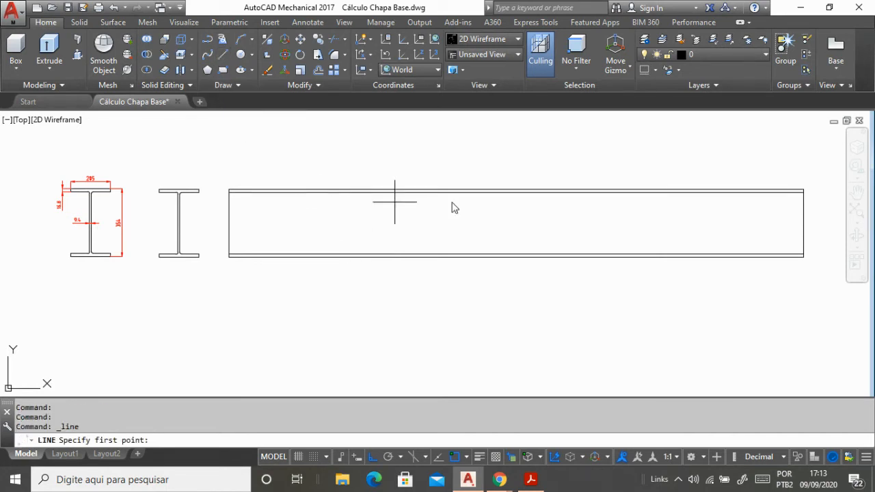
{"action": "scroll", "coordinate": [457, 203], "scroll_direction": "down", "scroll_amount": 2}
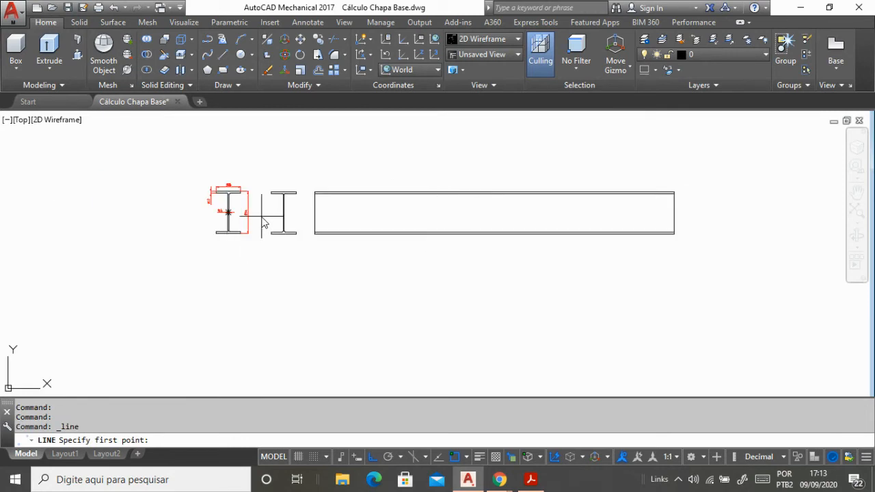
{"action": "scroll", "coordinate": [262, 217], "scroll_direction": "up", "scroll_amount": 2}
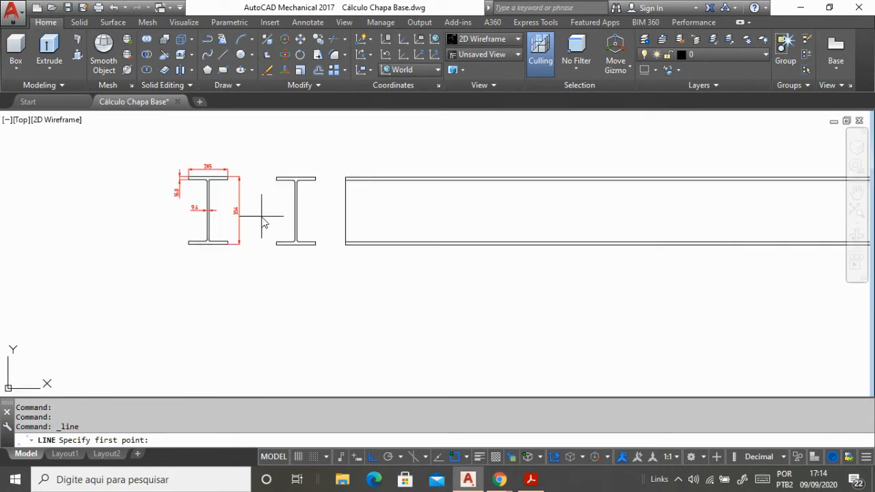
{"action": "scroll", "coordinate": [280, 311], "scroll_direction": "down", "scroll_amount": 3}
{"action": "scroll", "coordinate": [277, 260], "scroll_direction": "up", "scroll_amount": 4}
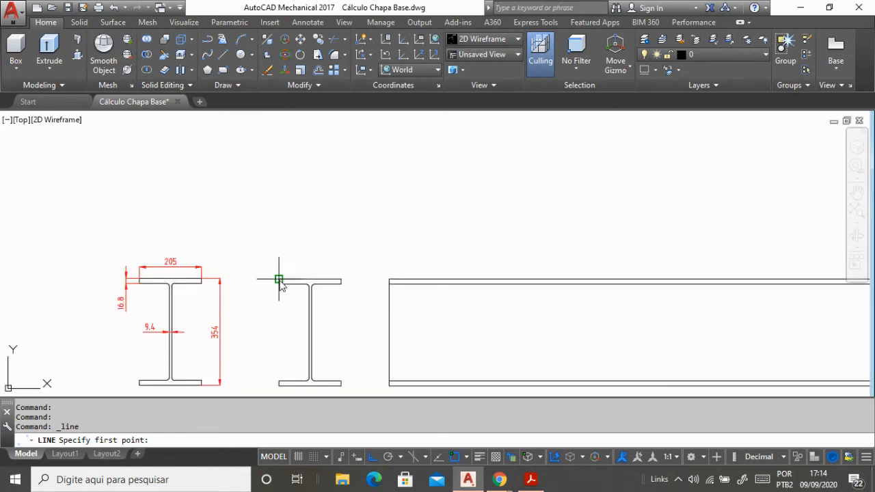
{"action": "left_click", "coordinate": [279, 280]}
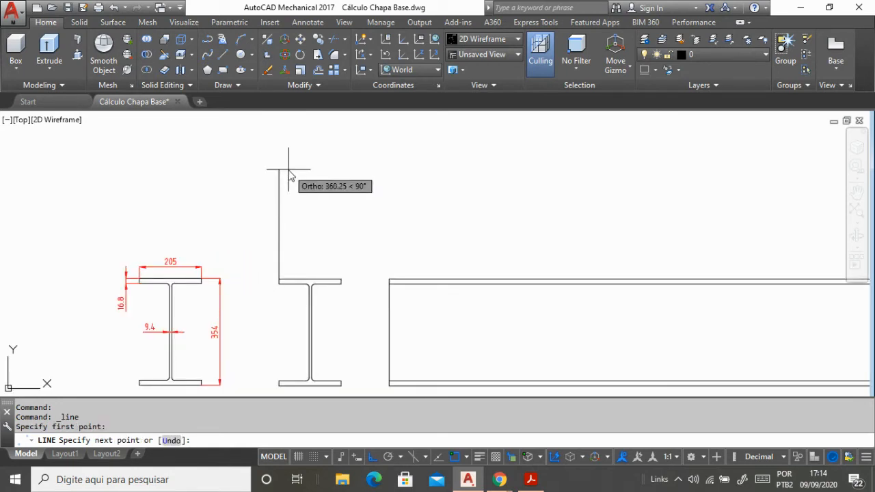
{"action": "type", "text": "3000"}
{"action": "key", "text": "Return"}
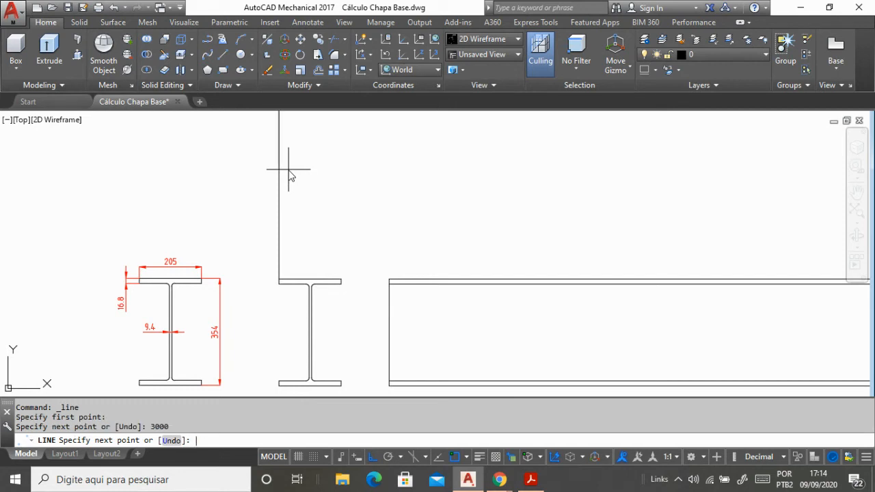
{"action": "key", "text": "Return"}
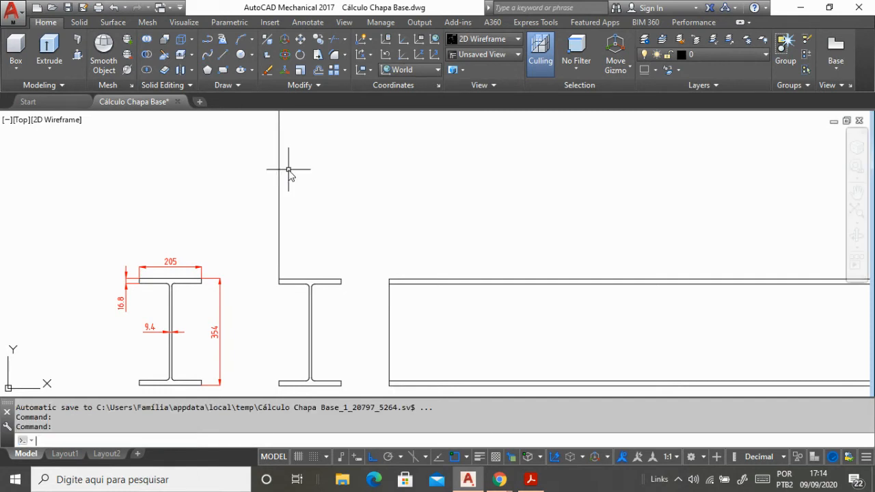
{"action": "key", "text": "Escape"}
{"action": "key", "text": "Escape"}
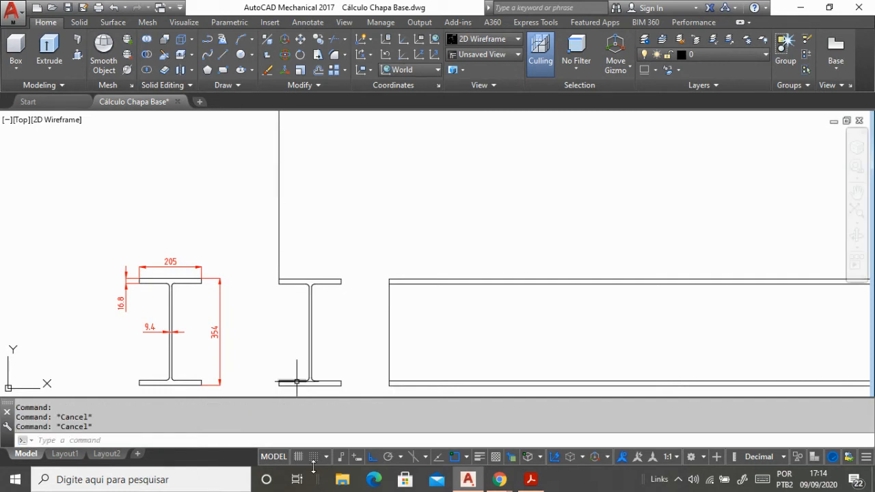
Step: Draw a second vertical line 3000 long upward from the upper-right corner of the redrawn profile's top flange
{"action": "left_click", "coordinate": [347, 439]}
{"action": "type", "text": "line"}
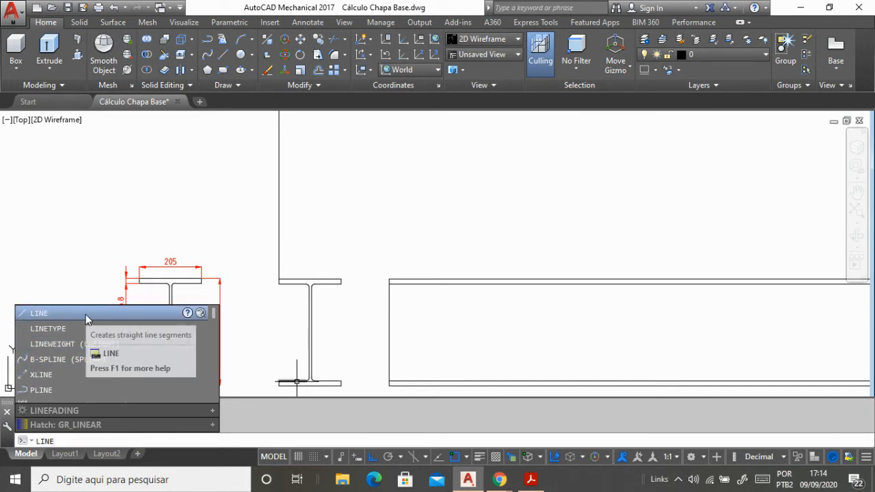
{"action": "left_click", "coordinate": [86, 314]}
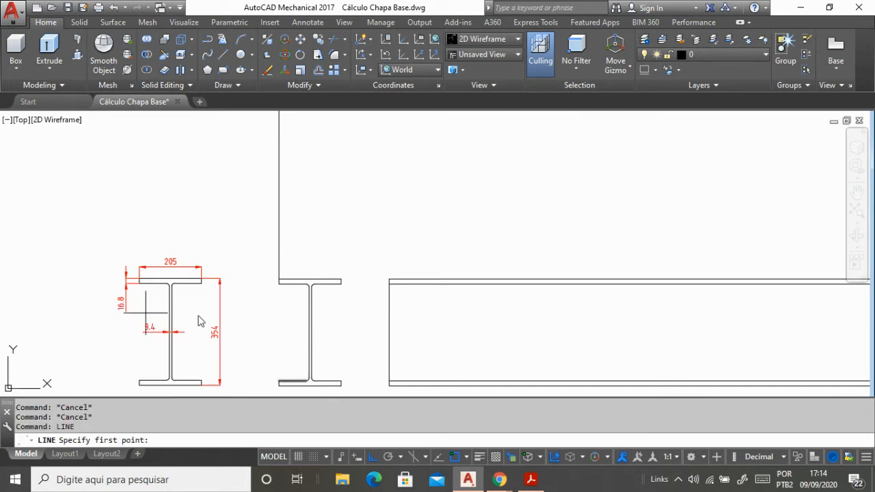
{"action": "scroll", "coordinate": [337, 280], "scroll_direction": "up", "scroll_amount": 3}
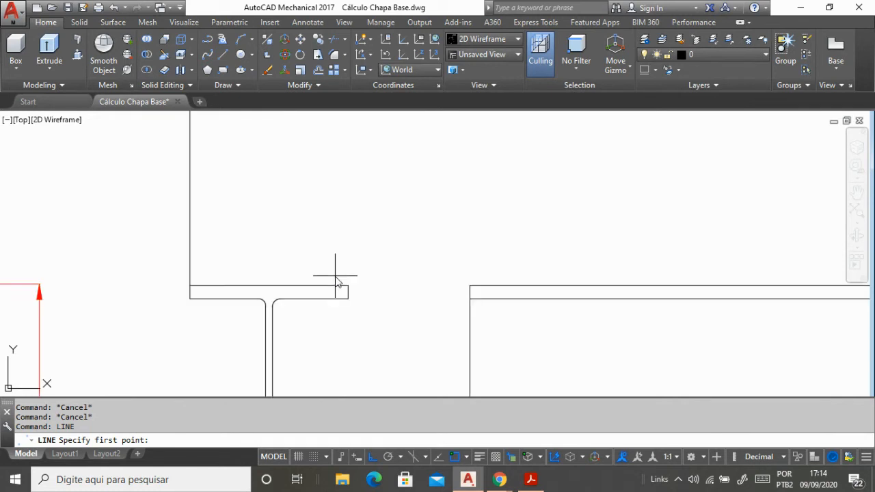
{"action": "left_click", "coordinate": [348, 285]}
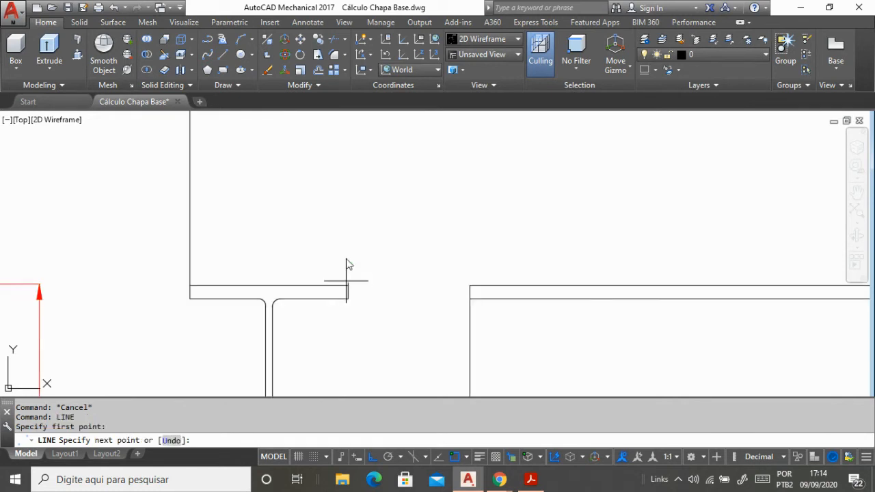
{"action": "type", "text": "30"}
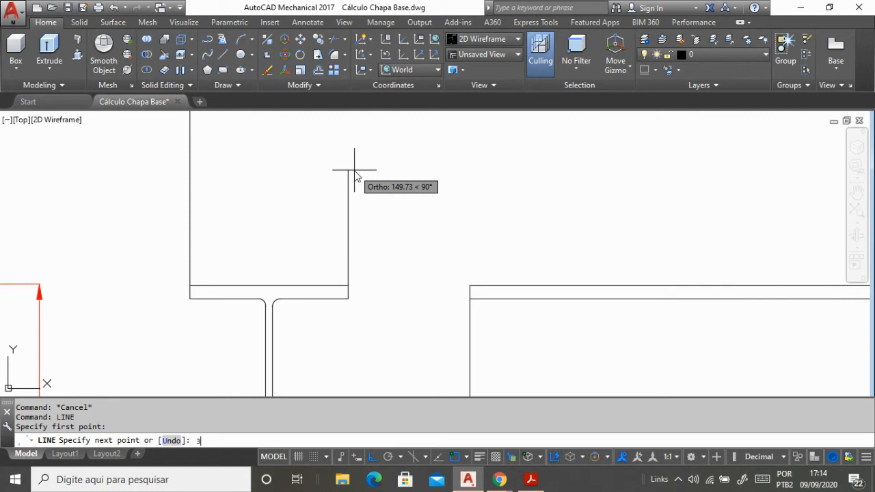
{"action": "type", "text": "00"}
{"action": "key", "text": "Return"}
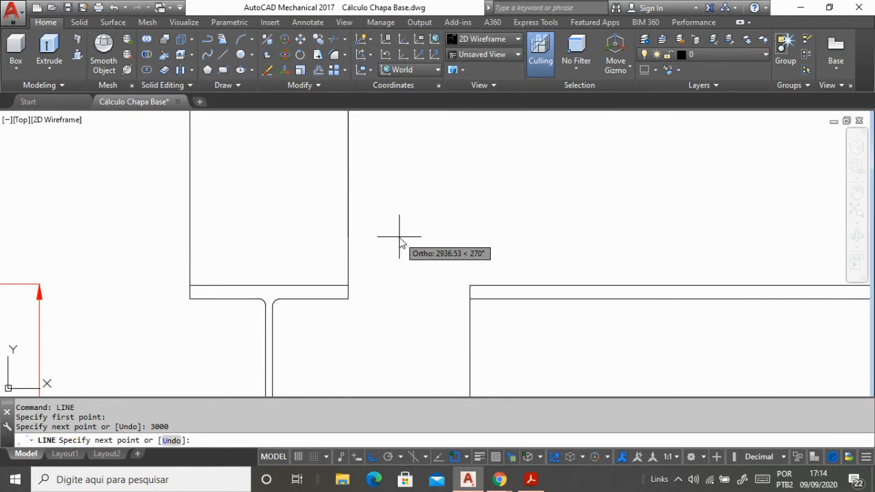
{"action": "key", "text": "Return"}
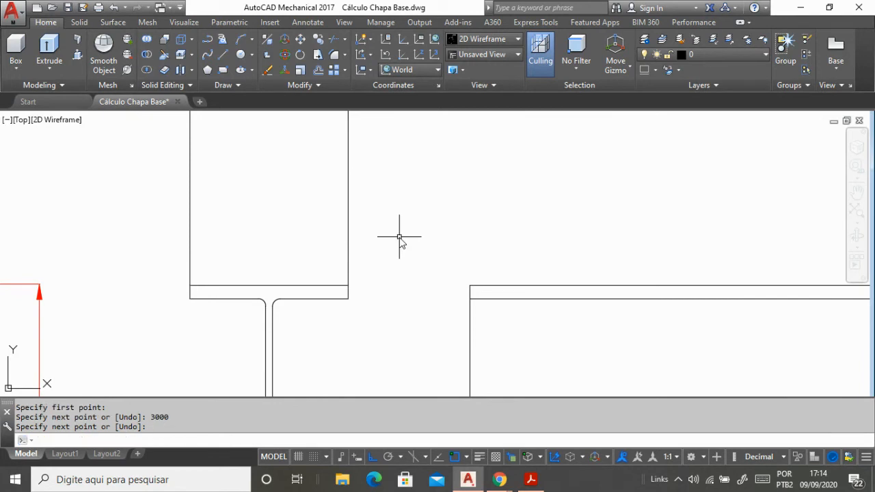
Step: Draw a short vertical guide line from the left web face's upper fillet end up past the flange's top edge
{"action": "left_click", "coordinate": [224, 56]}
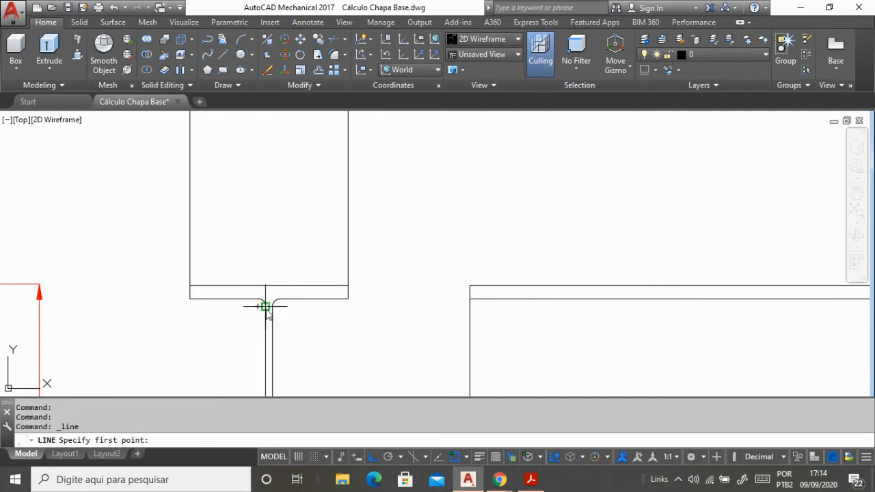
{"action": "scroll", "coordinate": [235, 312], "scroll_direction": "up", "scroll_amount": 2}
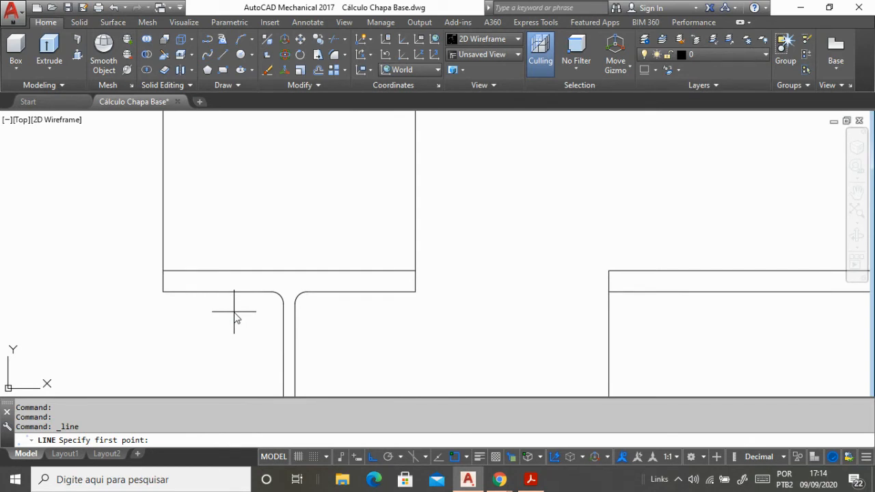
{"action": "left_click", "coordinate": [283, 304]}
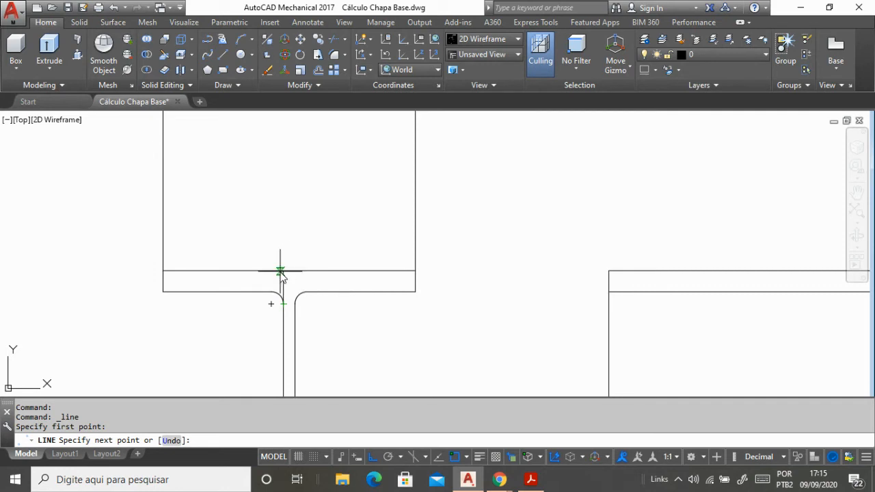
{"action": "scroll", "coordinate": [287, 272], "scroll_direction": "up", "scroll_amount": 5}
{"action": "scroll", "coordinate": [298, 226], "scroll_direction": "down", "scroll_amount": 2}
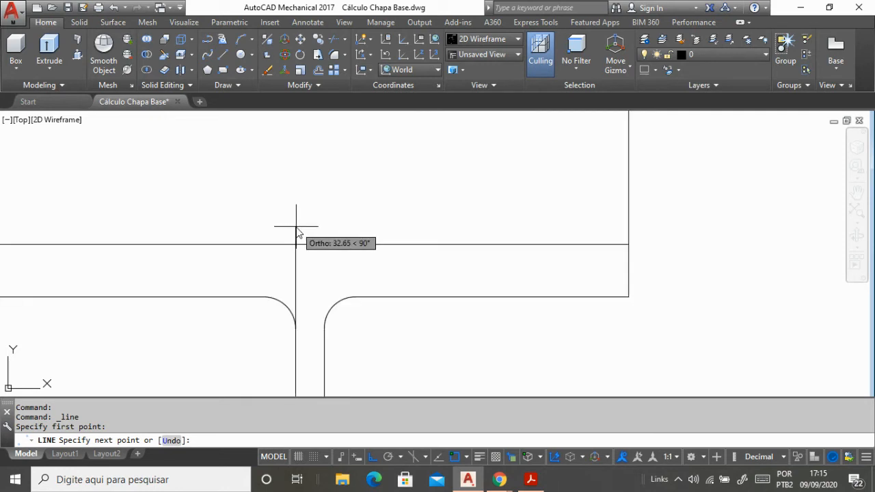
{"action": "left_click", "coordinate": [288, 184]}
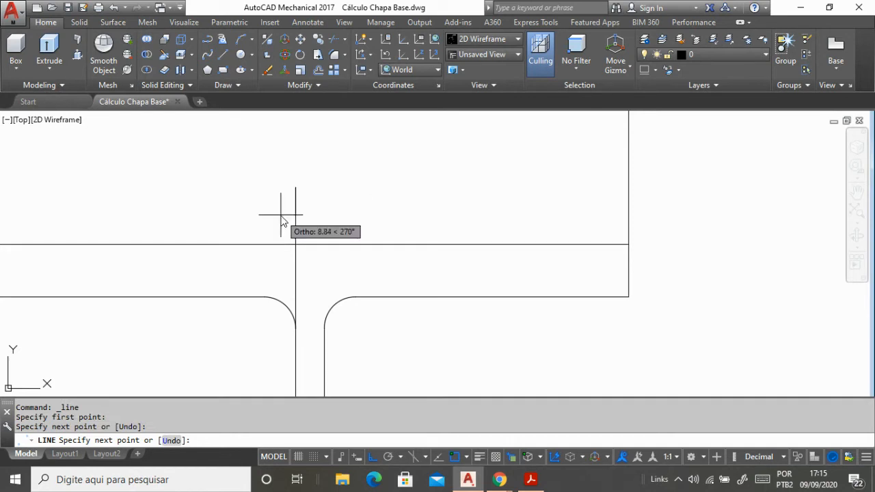
{"action": "key", "text": "Escape"}
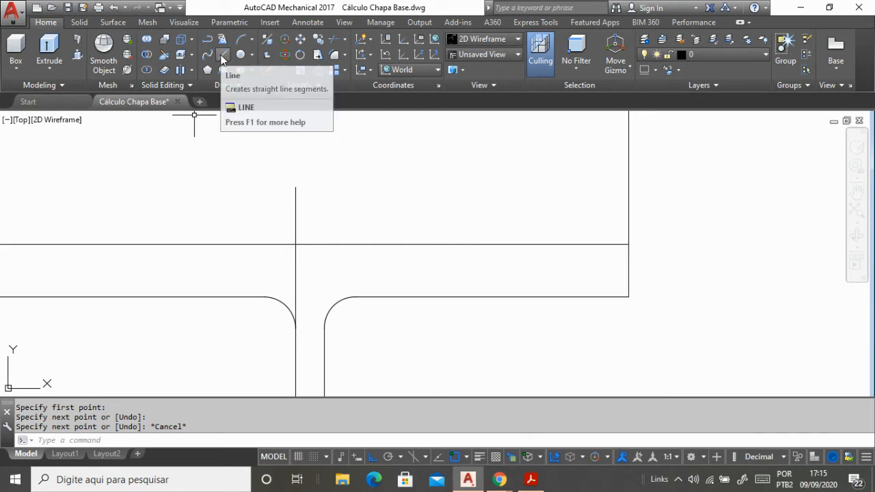
Step: Draw a matching short vertical guide line from the right web face's upper fillet end up past the flange's top edge
{"action": "key", "text": "space"}
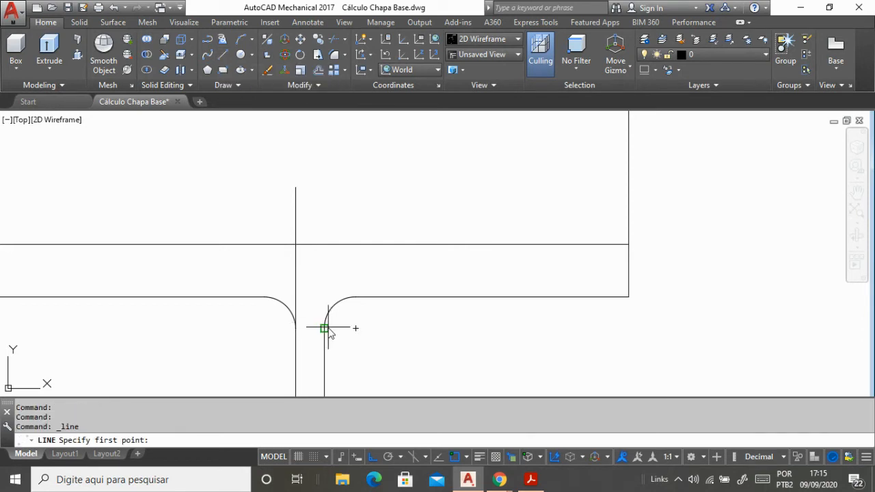
{"action": "left_click", "coordinate": [324, 328]}
{"action": "left_click", "coordinate": [340, 182]}
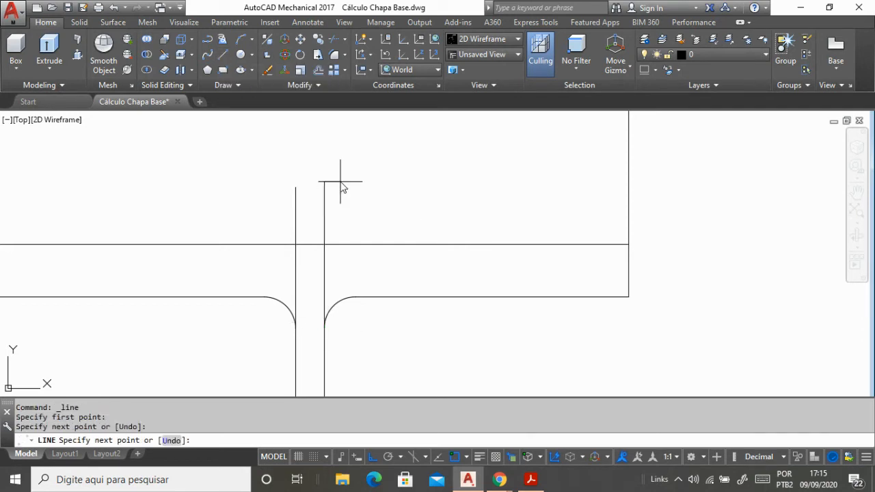
{"action": "key", "text": "Escape"}
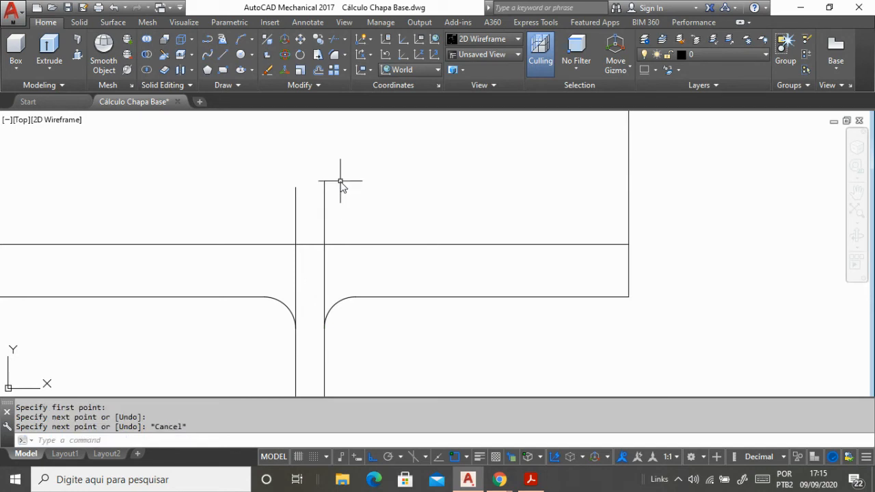
{"action": "scroll", "coordinate": [366, 193], "scroll_direction": "down", "scroll_amount": 5}
{"action": "scroll", "coordinate": [340, 175], "scroll_direction": "up", "scroll_amount": 2}
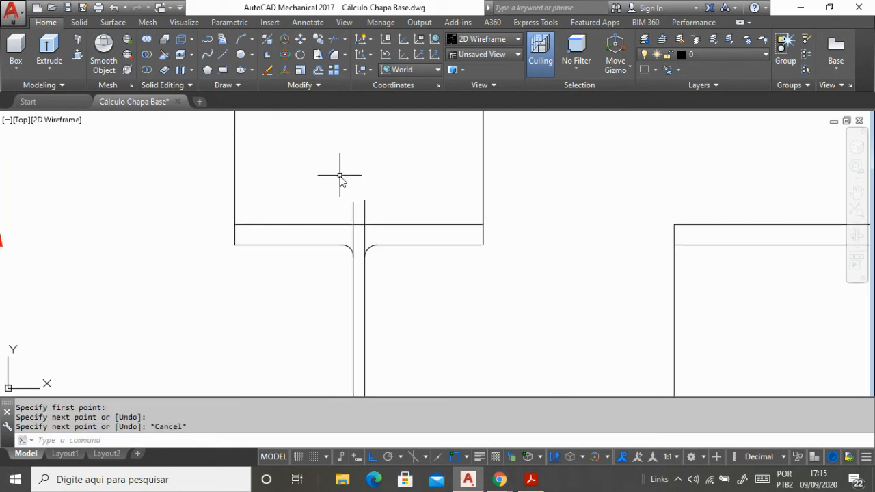
{"action": "key", "text": "Escape"}
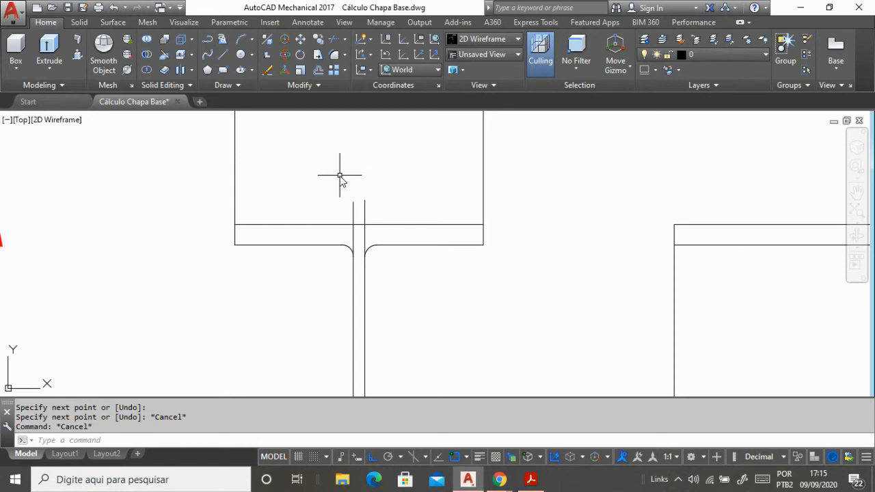
Step: Copy the left 3000-long vertical line from its lower endpoint to both intersections of the web guide lines with the flange's top edge
{"action": "type", "text": "copy"}
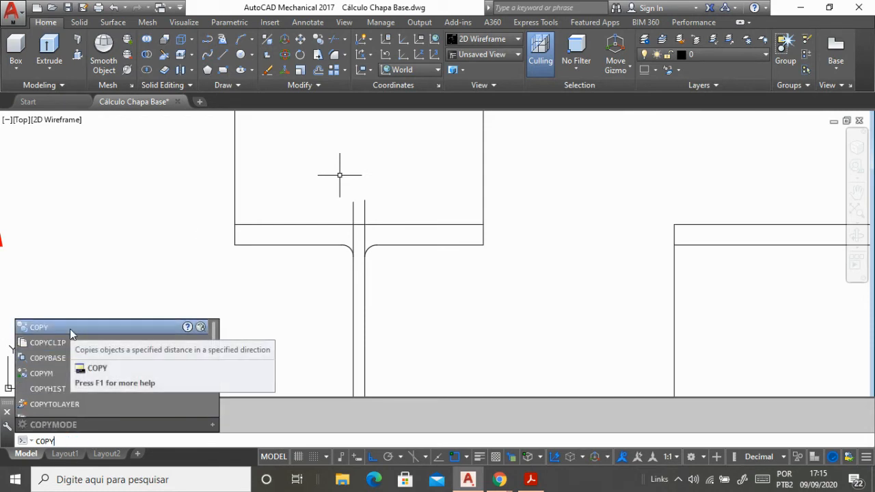
{"action": "left_click", "coordinate": [69, 329]}
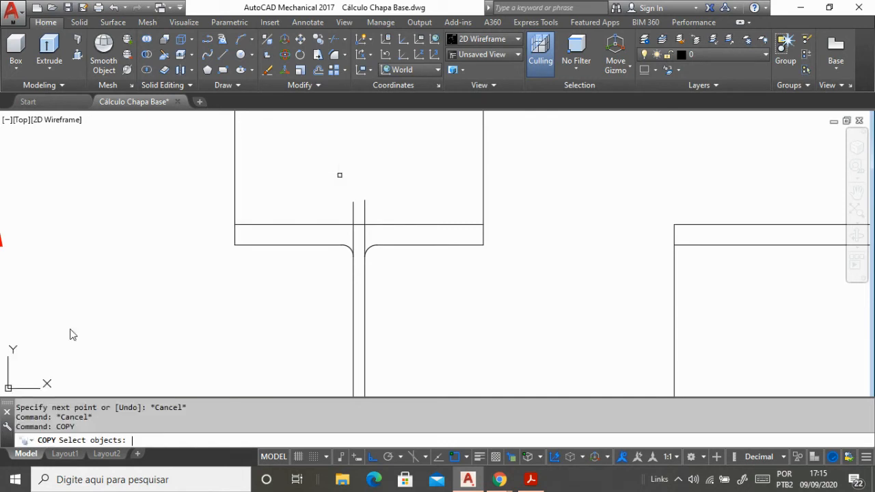
{"action": "left_click", "coordinate": [237, 187]}
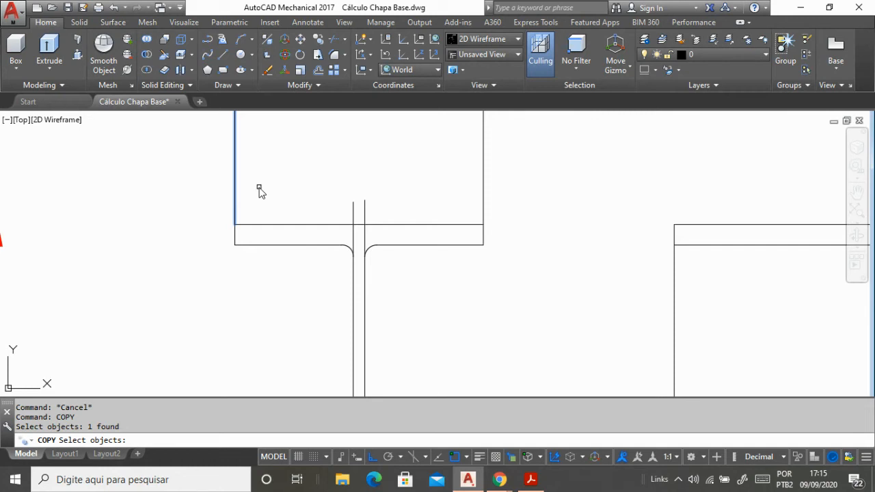
{"action": "key", "text": "Return"}
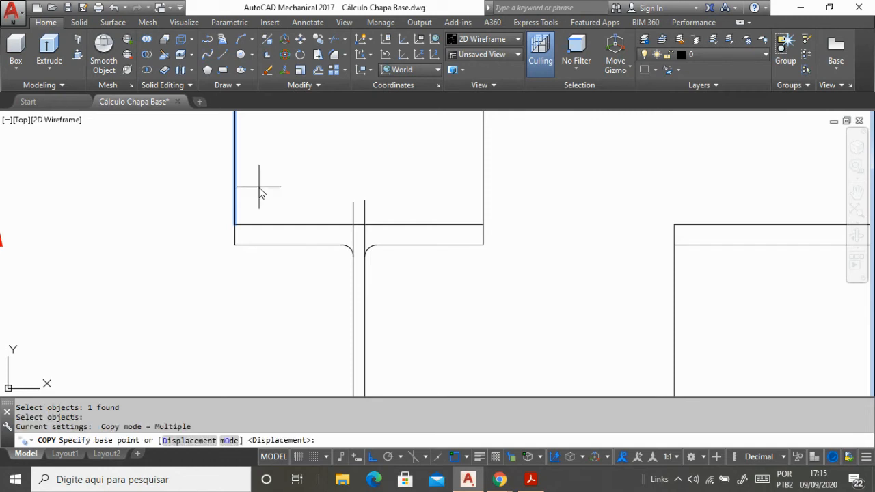
{"action": "left_click", "coordinate": [235, 224]}
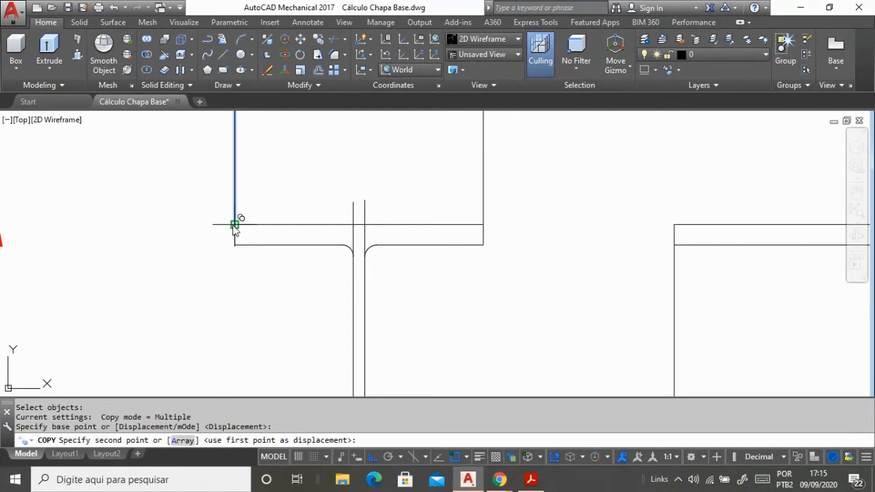
{"action": "left_click", "coordinate": [353, 224]}
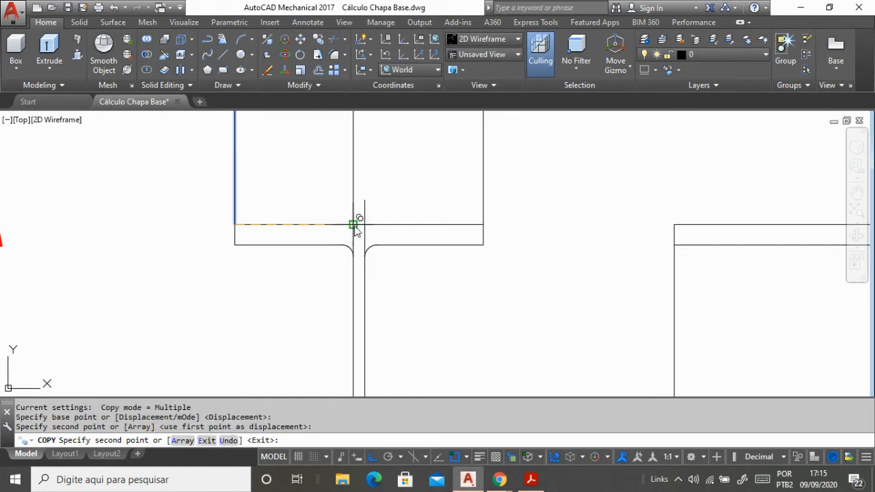
{"action": "left_click", "coordinate": [364, 224]}
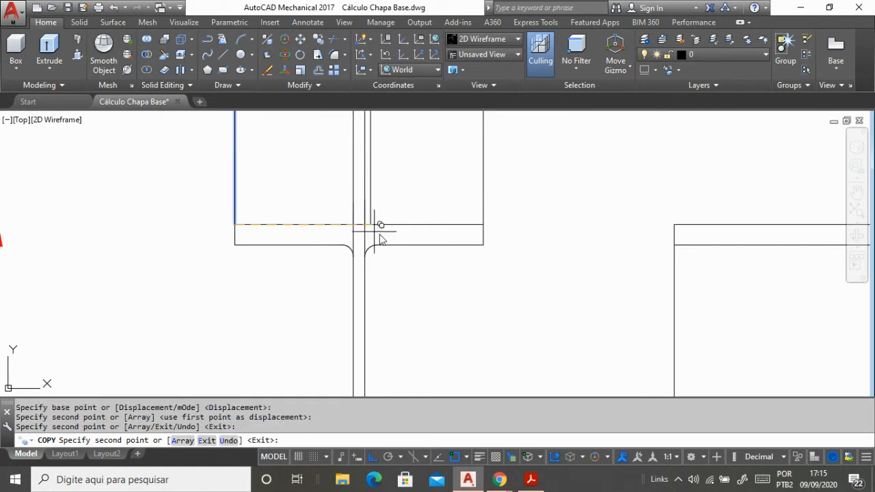
Step: Finish copying and erase the two short guide lines between the web fillets and the top flange
{"action": "key", "text": "Return"}
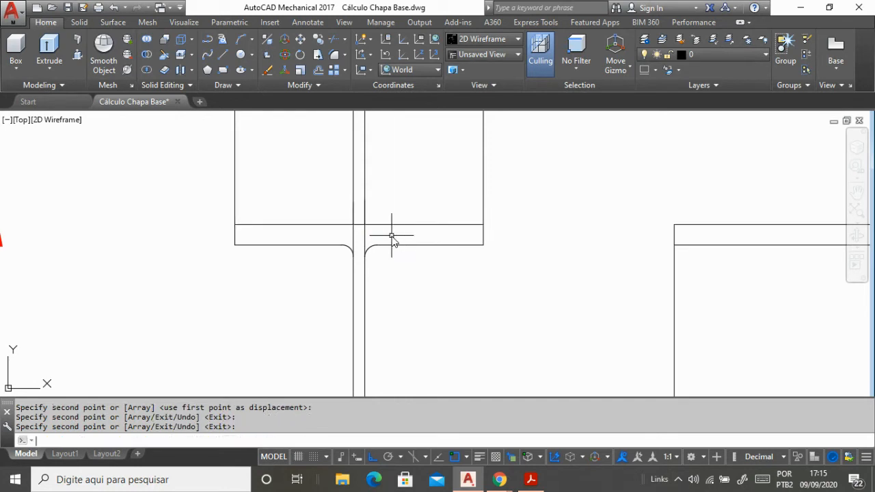
{"action": "scroll", "coordinate": [352, 242], "scroll_direction": "up", "scroll_amount": 2}
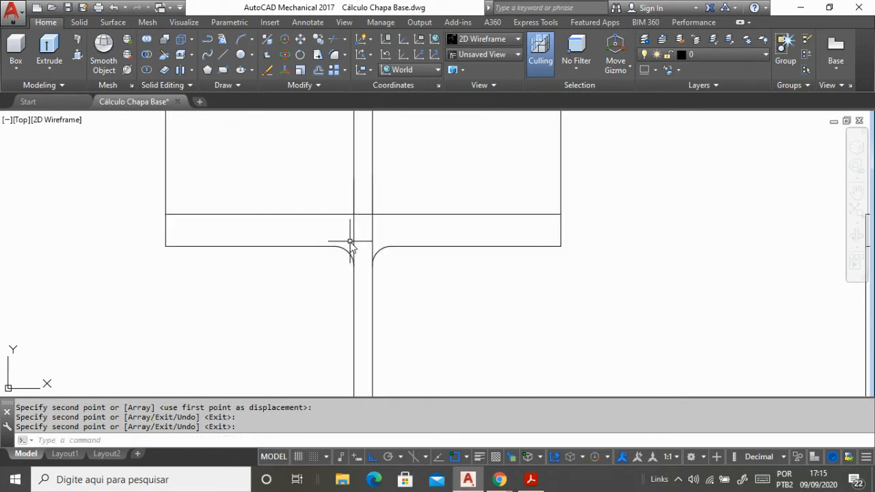
{"action": "left_click", "coordinate": [354, 233]}
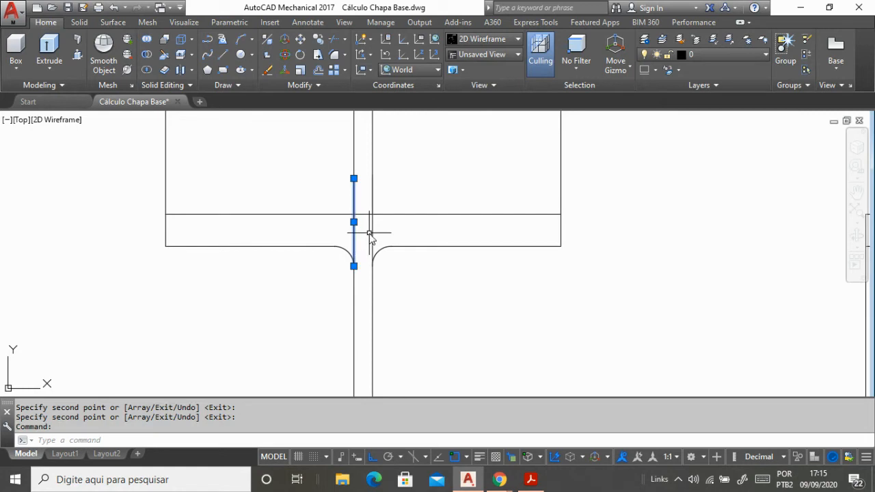
{"action": "left_click", "coordinate": [372, 232]}
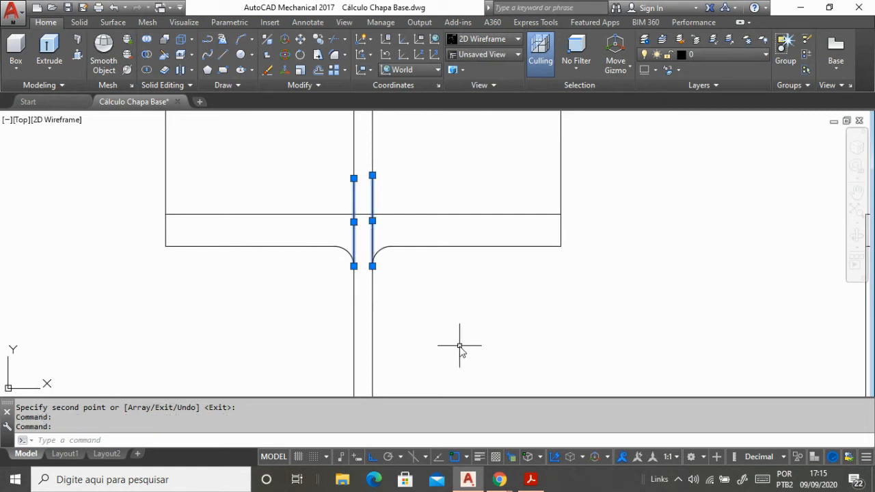
{"action": "key", "text": "Delete"}
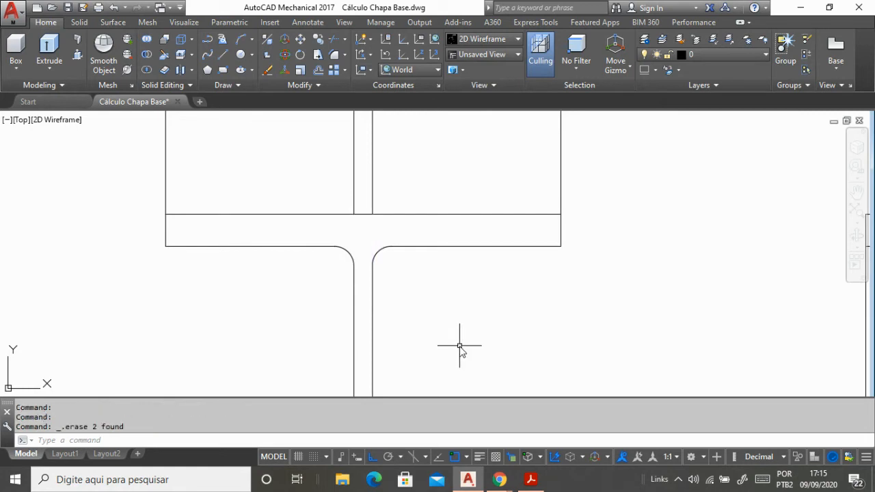
Step: Move the four 3000-long vertical lines straight up, leaving a gap above the redrawn profile's top flange
{"action": "scroll", "coordinate": [396, 322], "scroll_direction": "down", "scroll_amount": 4}
{"action": "scroll", "coordinate": [395, 323], "scroll_direction": "up", "scroll_amount": 2}
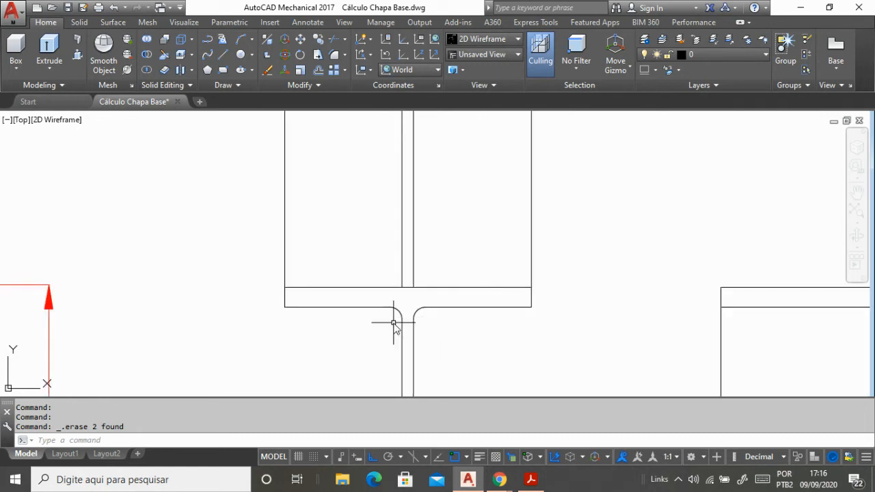
{"action": "left_click", "coordinate": [431, 441]}
{"action": "type", "text": "move"}
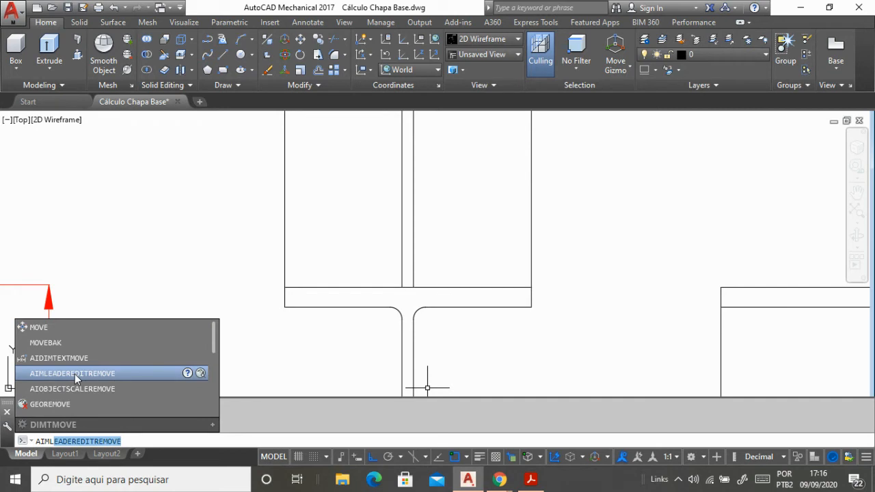
{"action": "left_click", "coordinate": [62, 326]}
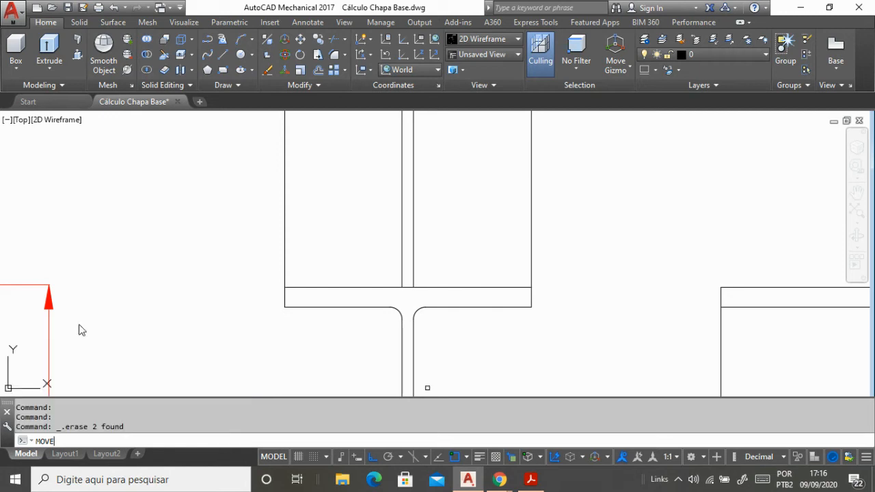
{"action": "left_click", "coordinate": [284, 243]}
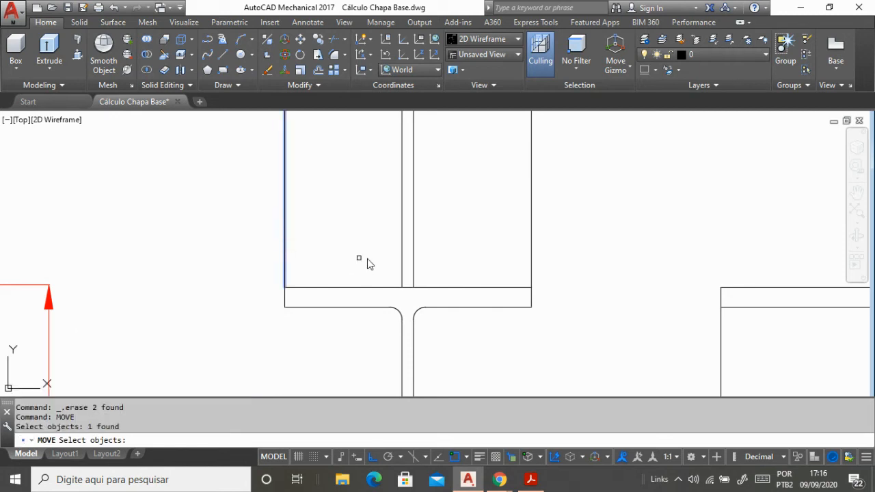
{"action": "left_click", "coordinate": [402, 254]}
{"action": "left_click", "coordinate": [413, 248]}
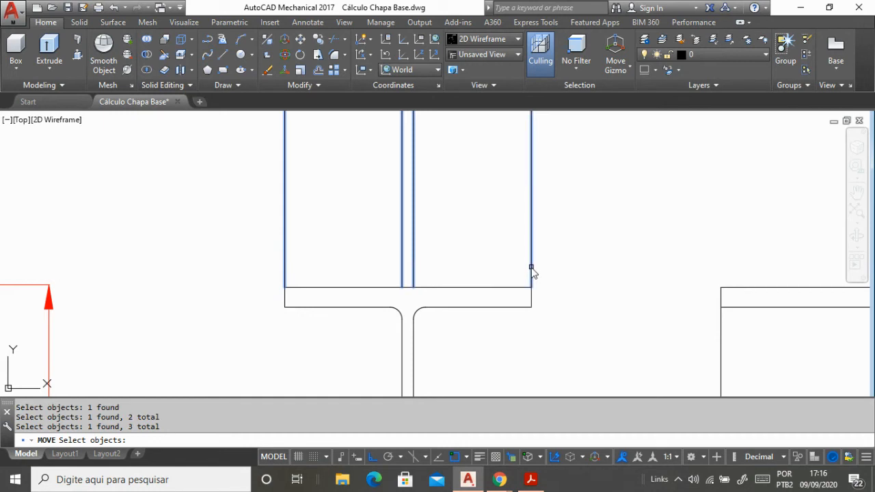
{"action": "left_click", "coordinate": [531, 268]}
{"action": "key", "text": "Return"}
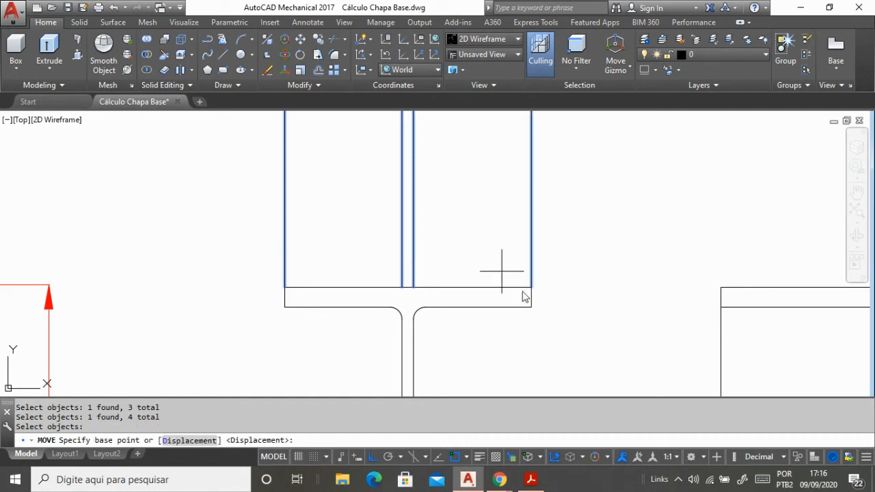
{"action": "left_click", "coordinate": [632, 334]}
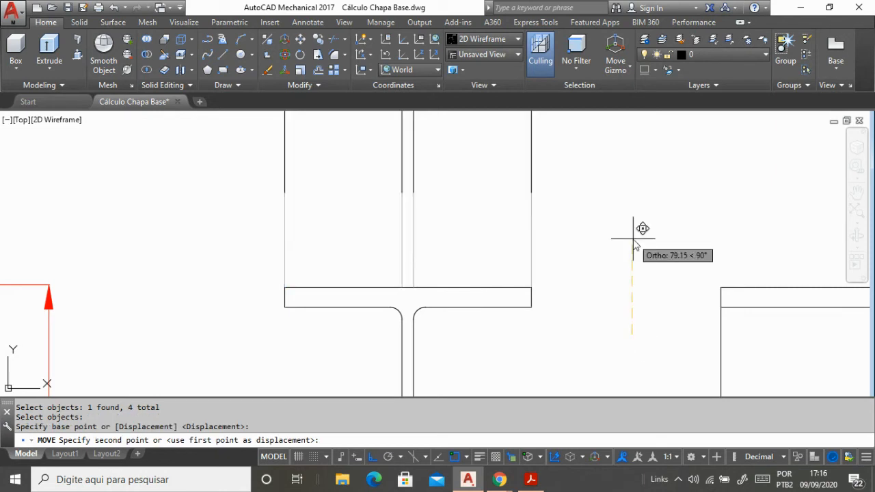
{"action": "left_click", "coordinate": [636, 211]}
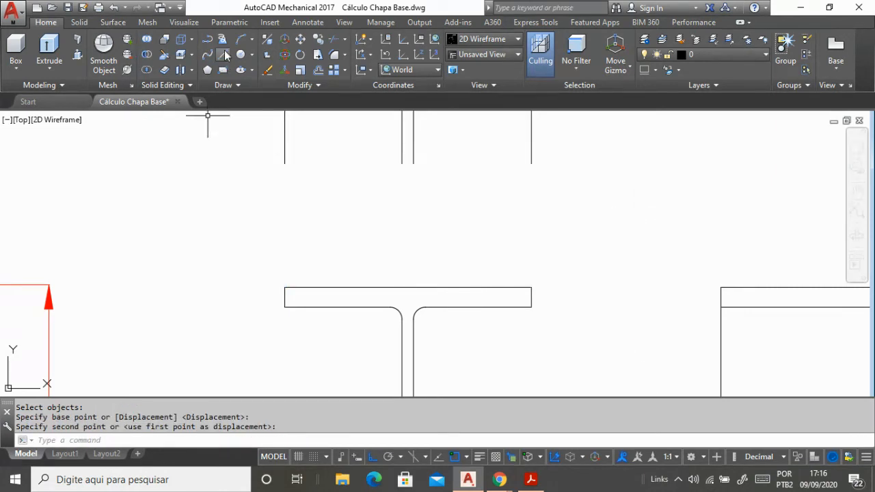
Step: Draw a horizontal line joining the lower ends of the two outer vertical lines
{"action": "left_click", "coordinate": [225, 55]}
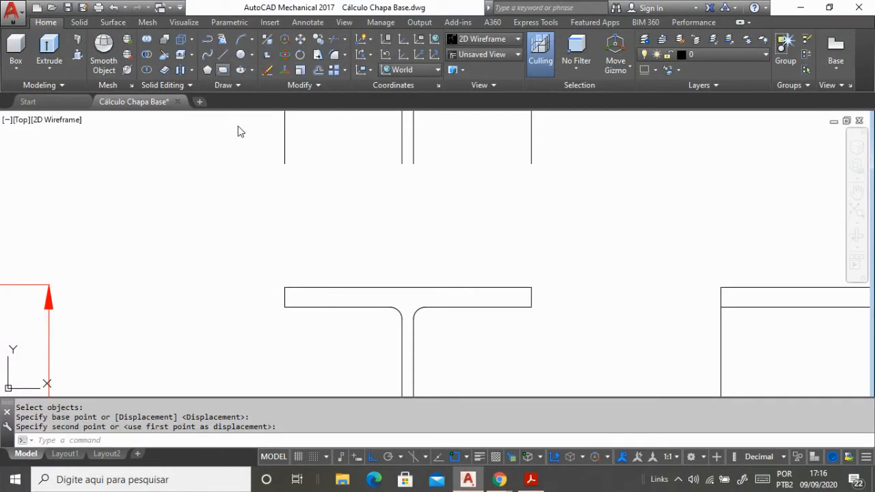
{"action": "left_click", "coordinate": [284, 164]}
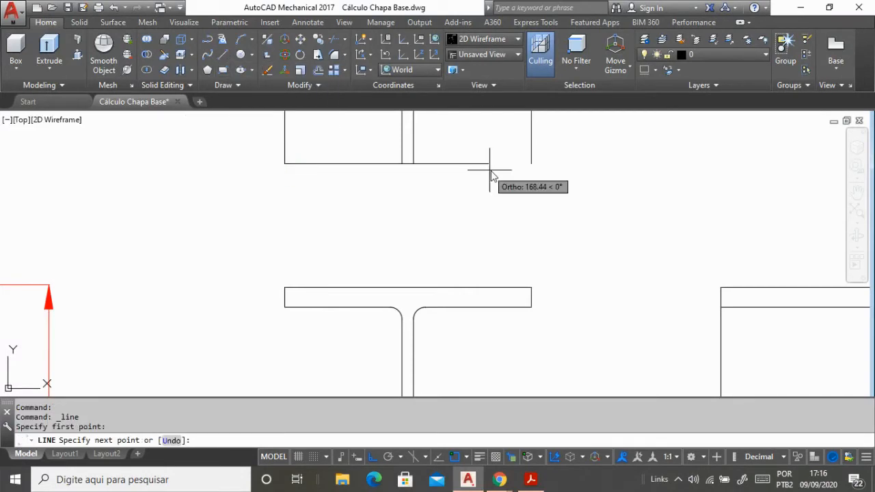
{"action": "left_click", "coordinate": [532, 164]}
{"action": "key", "text": "Return"}
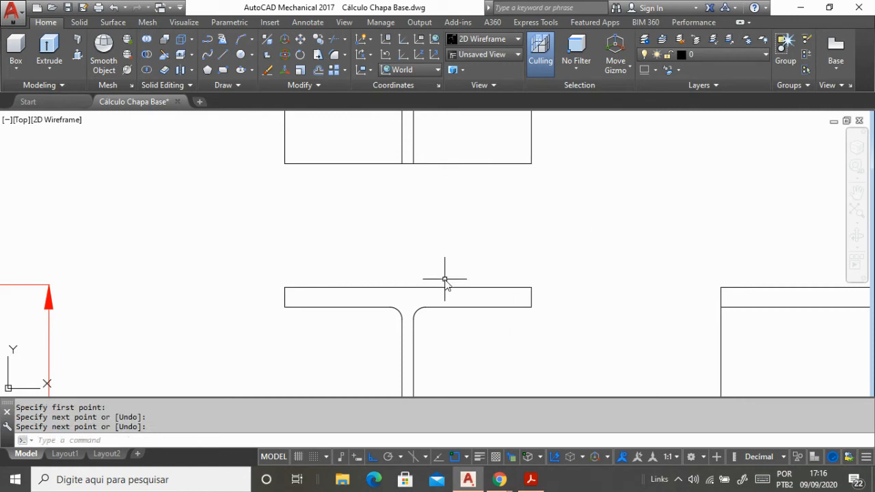
Step: Draw a horizontal line joining the upper ends of the two outer vertical lines to close the view
{"action": "scroll", "coordinate": [424, 342], "scroll_direction": "down", "scroll_amount": 3}
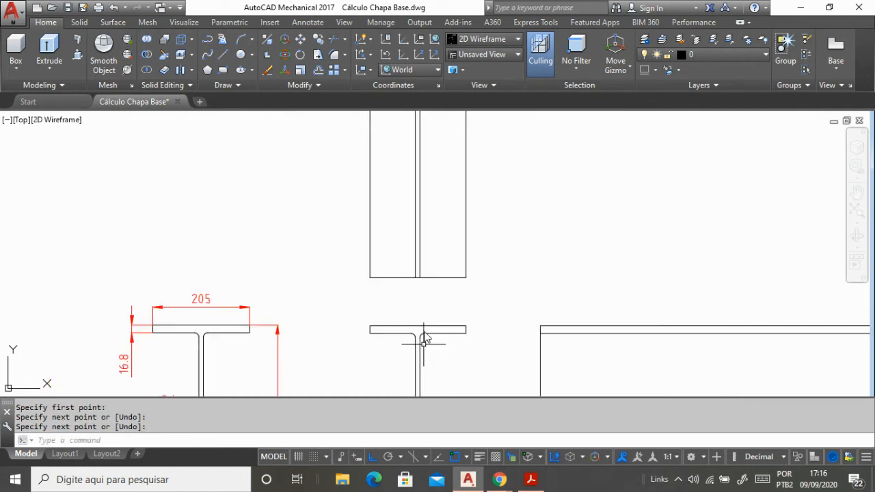
{"action": "scroll", "coordinate": [424, 338], "scroll_direction": "down", "scroll_amount": 4}
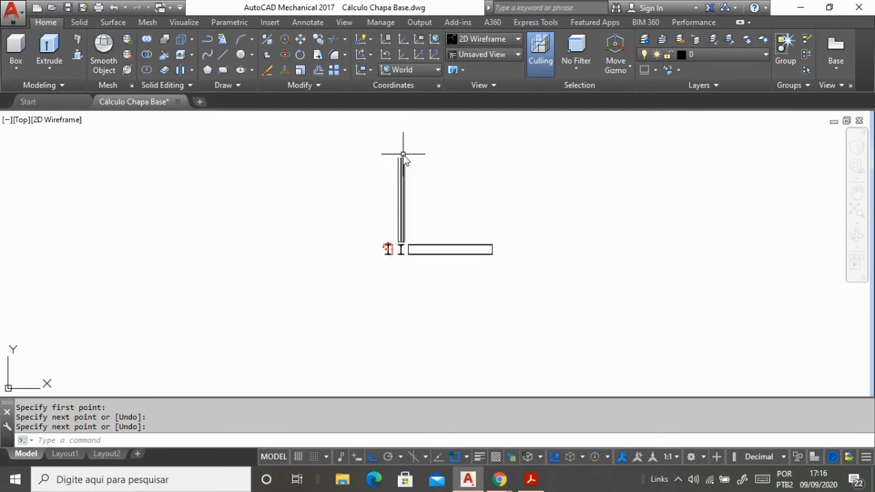
{"action": "scroll", "coordinate": [384, 170], "scroll_direction": "up", "scroll_amount": 4}
{"action": "scroll", "coordinate": [376, 166], "scroll_direction": "up", "scroll_amount": 3}
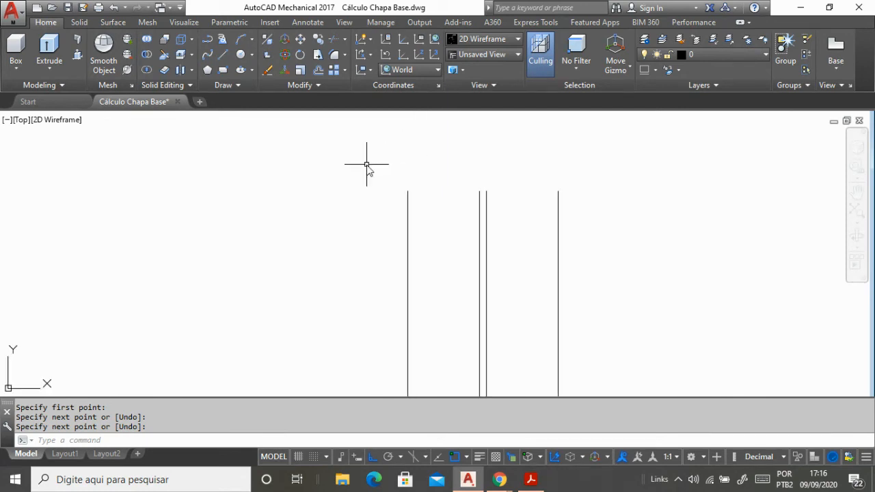
{"action": "key", "text": "Return"}
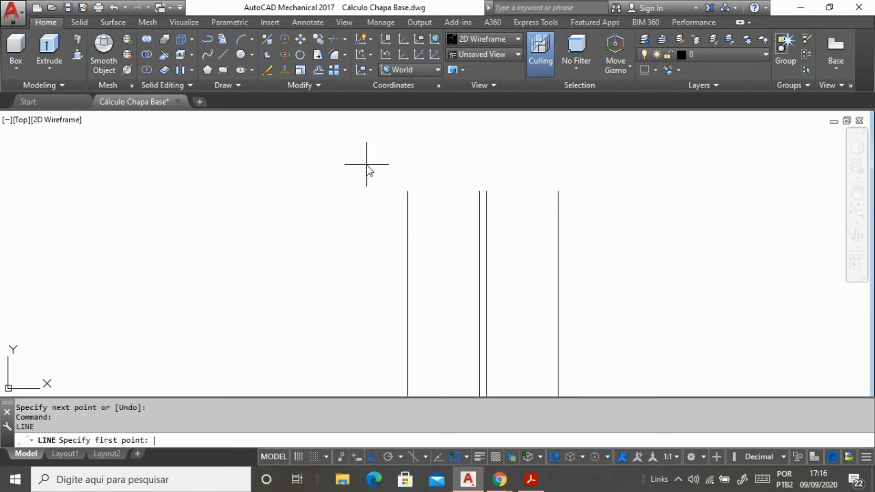
{"action": "left_click", "coordinate": [408, 191]}
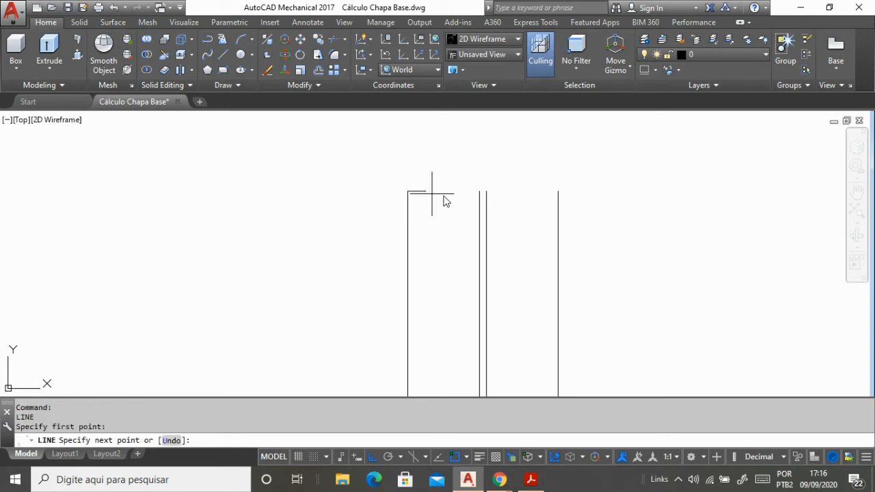
{"action": "left_click", "coordinate": [558, 192]}
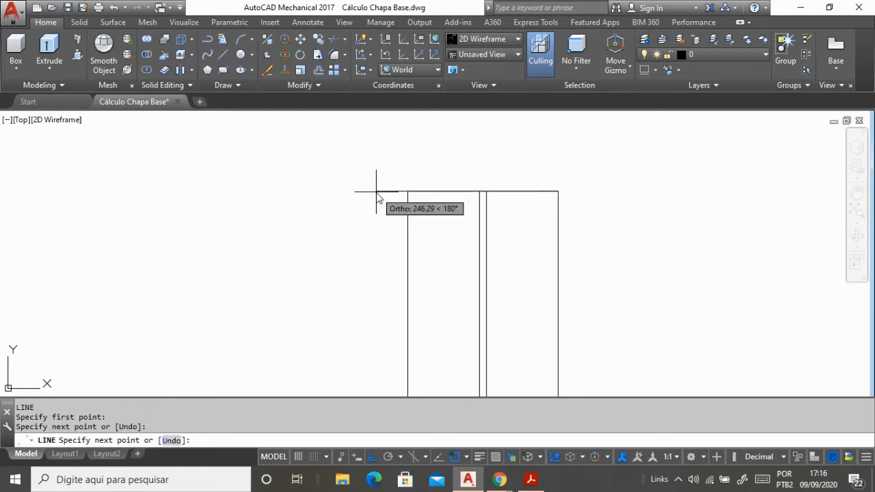
{"action": "key", "text": "Escape"}
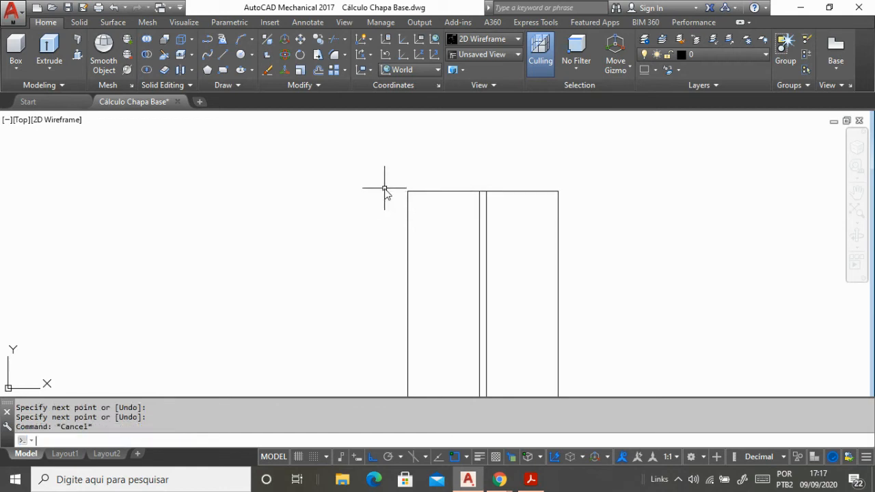
Step: Set the linetype of the upper view's two inner web lines to ACISOTGL, dismissing the blank NC-AUTODESK window
{"action": "scroll", "coordinate": [458, 216], "scroll_direction": "down", "scroll_amount": 6}
{"action": "scroll", "coordinate": [451, 212], "scroll_direction": "down", "scroll_amount": 4}
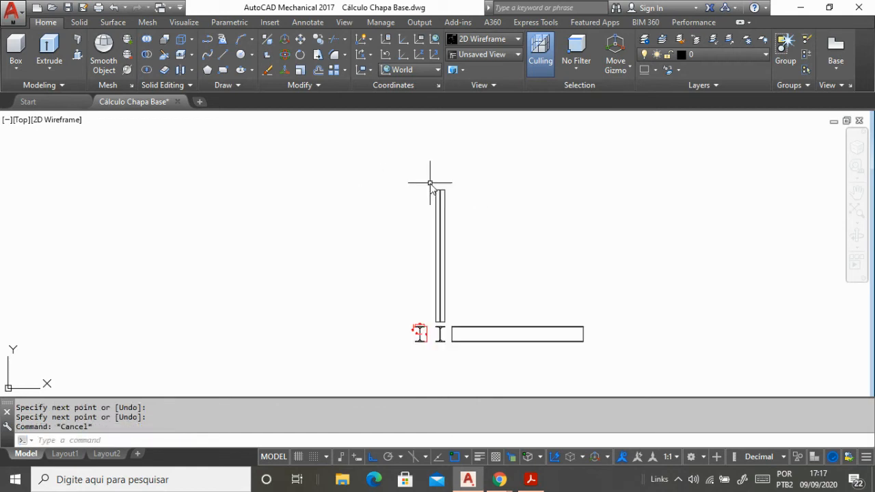
{"action": "scroll", "coordinate": [424, 329], "scroll_direction": "up", "scroll_amount": 10}
{"action": "scroll", "coordinate": [463, 244], "scroll_direction": "down", "scroll_amount": 6}
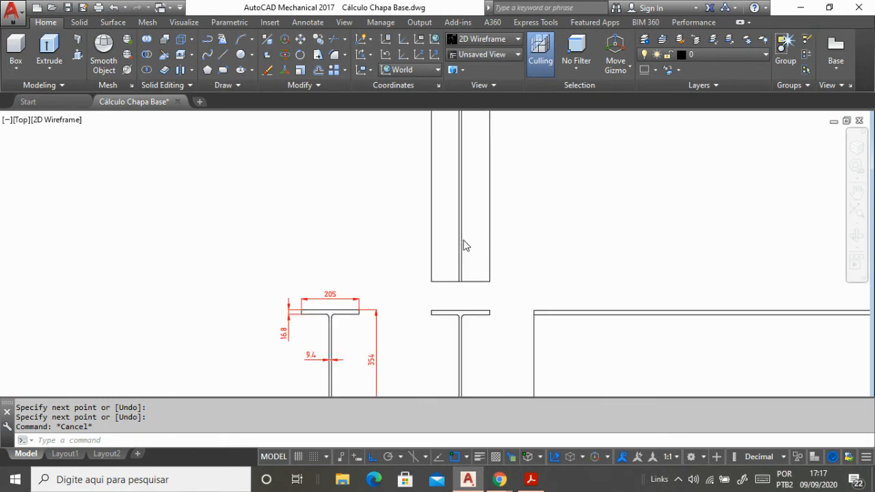
{"action": "scroll", "coordinate": [463, 246], "scroll_direction": "up", "scroll_amount": 2}
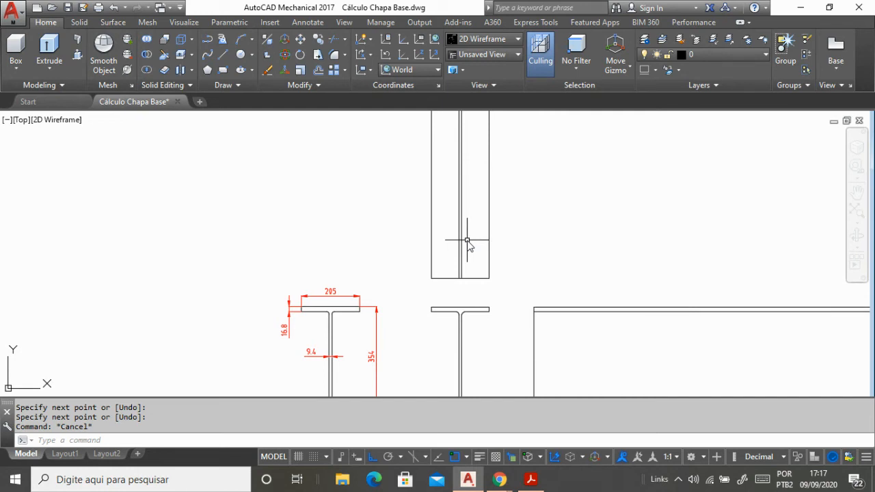
{"action": "scroll", "coordinate": [467, 241], "scroll_direction": "up", "scroll_amount": 5}
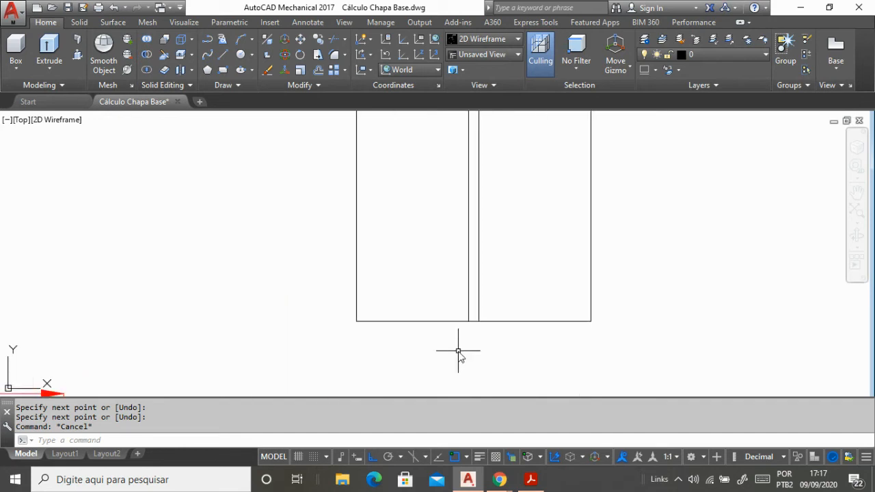
{"action": "left_click", "coordinate": [468, 282]}
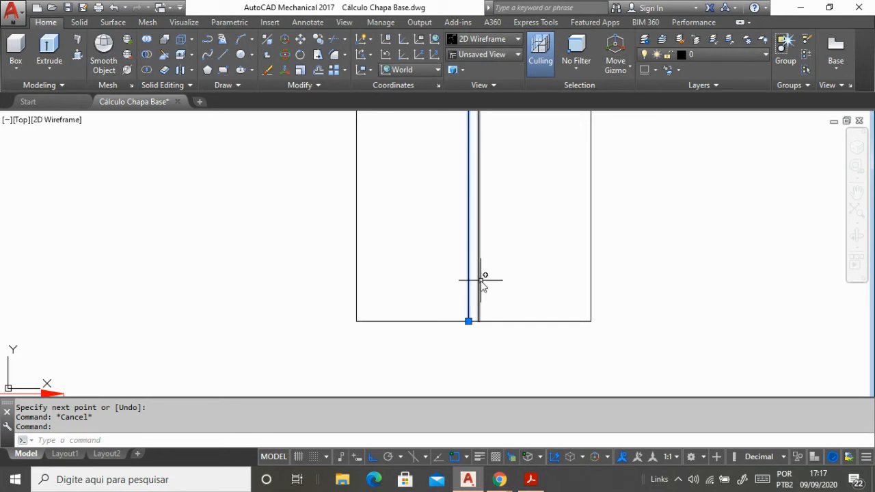
{"action": "left_click", "coordinate": [479, 281]}
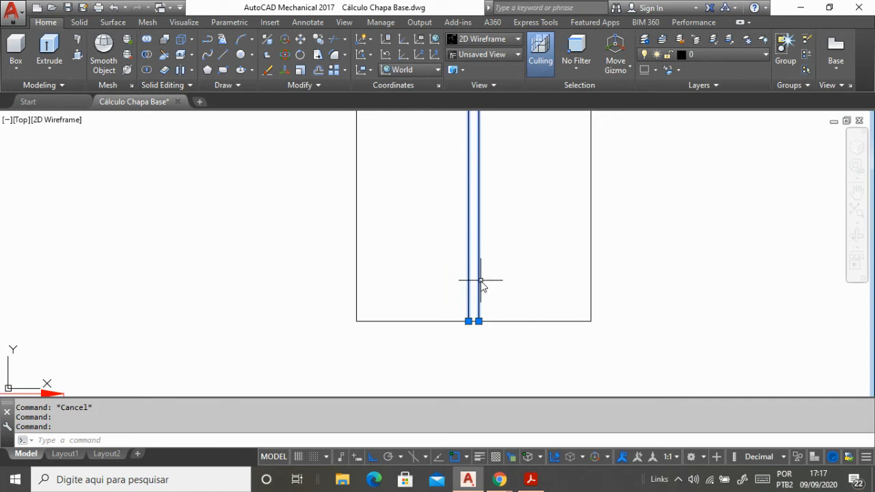
{"action": "right_click", "coordinate": [406, 234]}
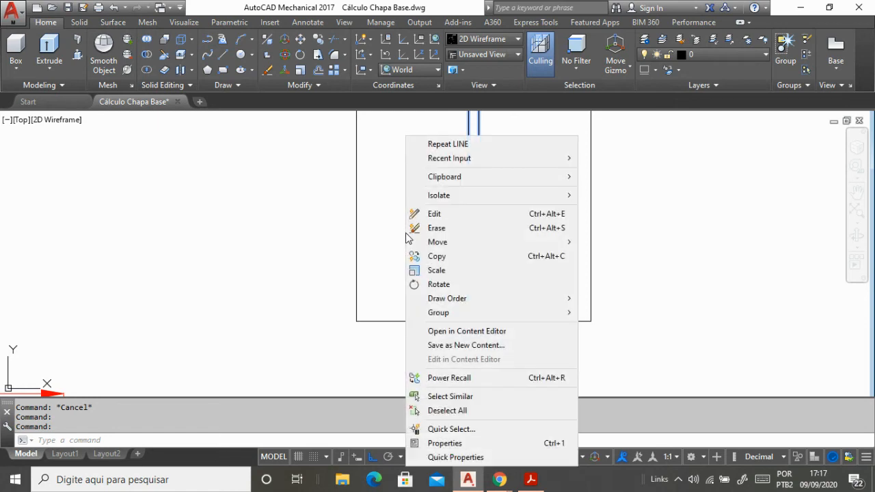
{"action": "left_click", "coordinate": [465, 448]}
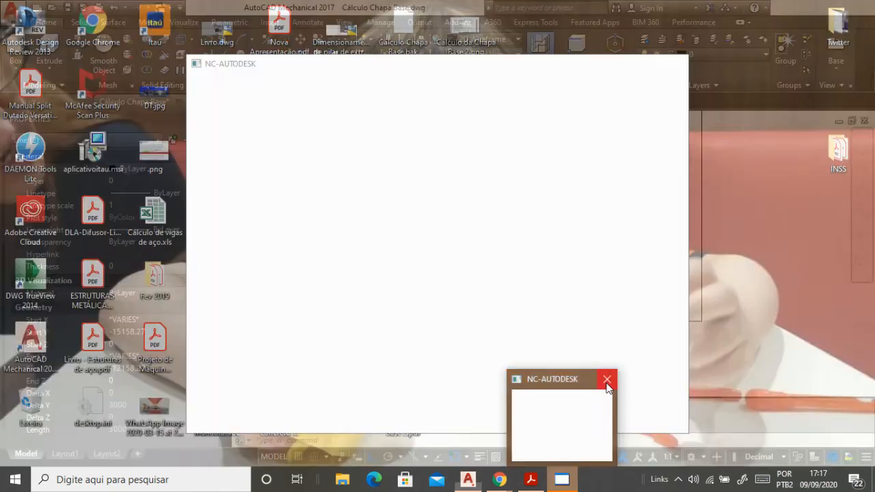
{"action": "left_click", "coordinate": [607, 381]}
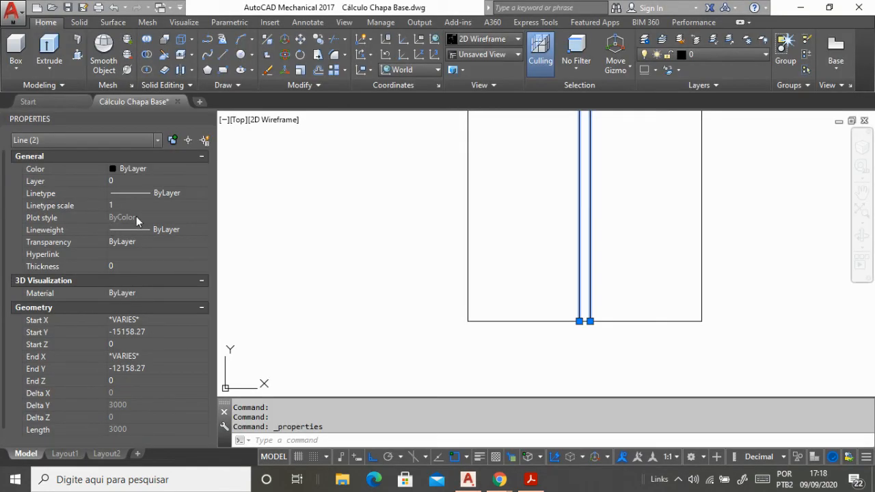
{"action": "left_click", "coordinate": [165, 198]}
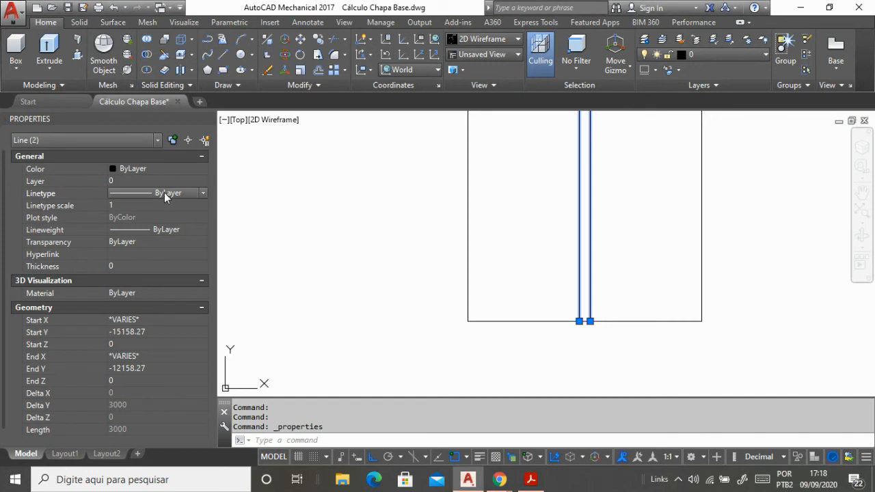
{"action": "left_click", "coordinate": [164, 195]}
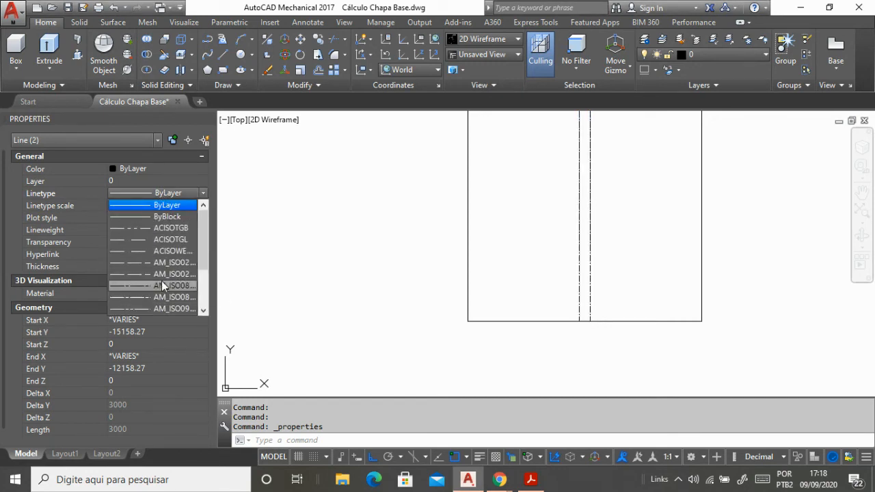
{"action": "left_click", "coordinate": [167, 240]}
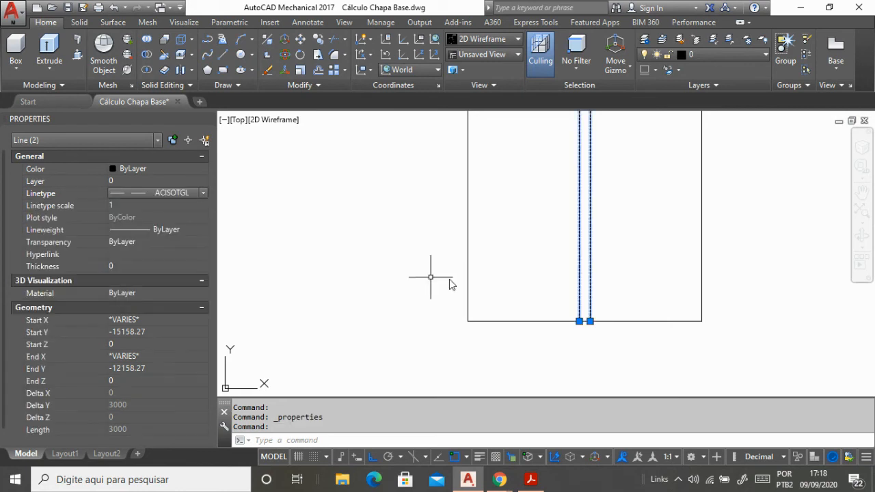
Step: Set the linetype scale of the upper view's two inner web lines to 10
{"action": "scroll", "coordinate": [585, 274], "scroll_direction": "up", "scroll_amount": 5}
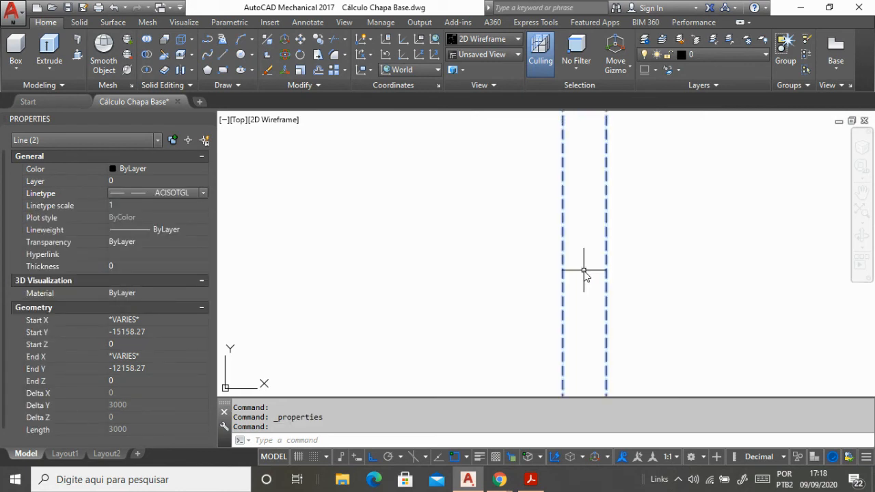
{"action": "scroll", "coordinate": [560, 259], "scroll_direction": "down", "scroll_amount": 4}
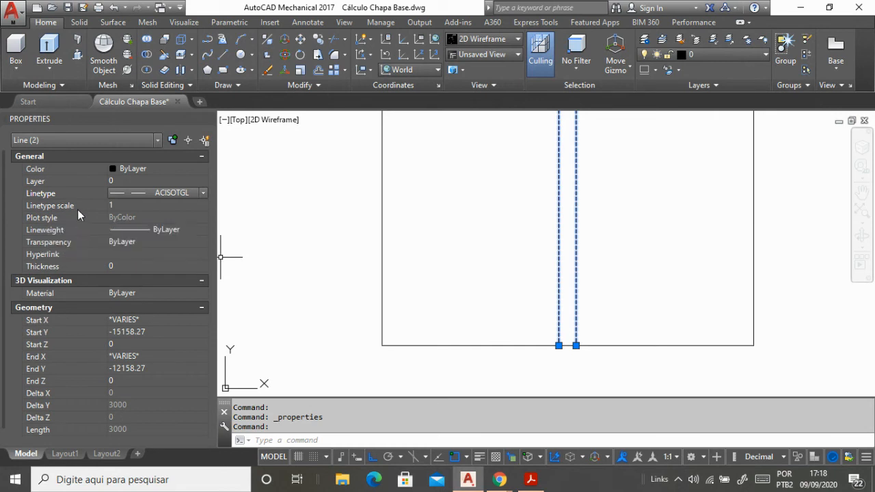
{"action": "left_click", "coordinate": [118, 206]}
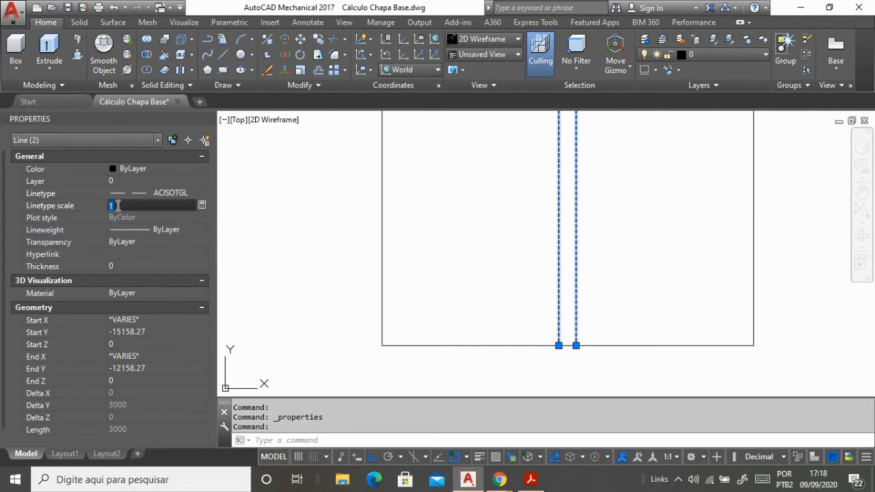
{"action": "type", "text": "10"}
{"action": "key", "text": "Return"}
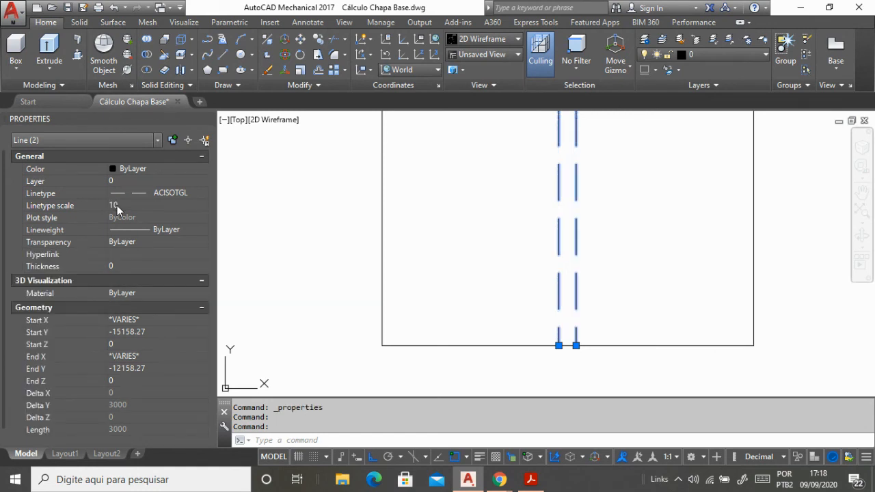
Step: Set the linetype scale of the upper view's two dashed web lines to 15 and clear the selection
{"action": "scroll", "coordinate": [437, 303], "scroll_direction": "down", "scroll_amount": 3}
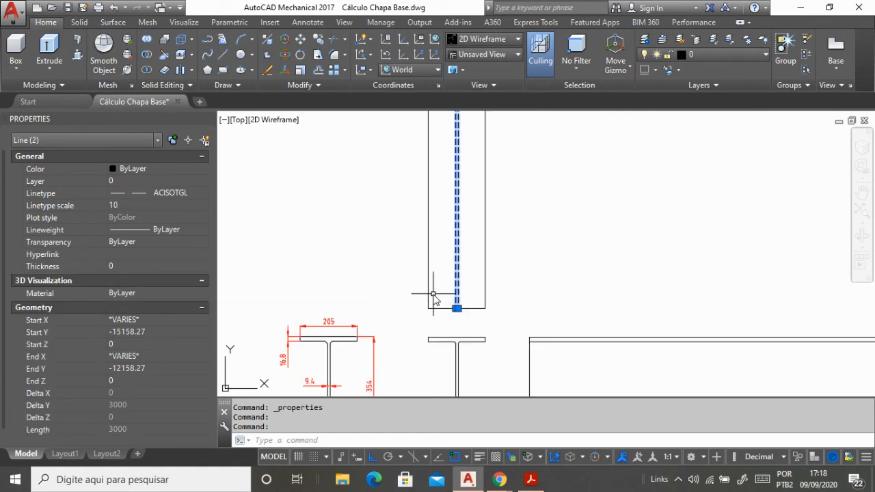
{"action": "scroll", "coordinate": [433, 294], "scroll_direction": "up", "scroll_amount": 1}
{"action": "scroll", "coordinate": [433, 296], "scroll_direction": "down", "scroll_amount": 2}
{"action": "scroll", "coordinate": [434, 296], "scroll_direction": "up", "scroll_amount": 2}
{"action": "scroll", "coordinate": [474, 214], "scroll_direction": "down", "scroll_amount": 1}
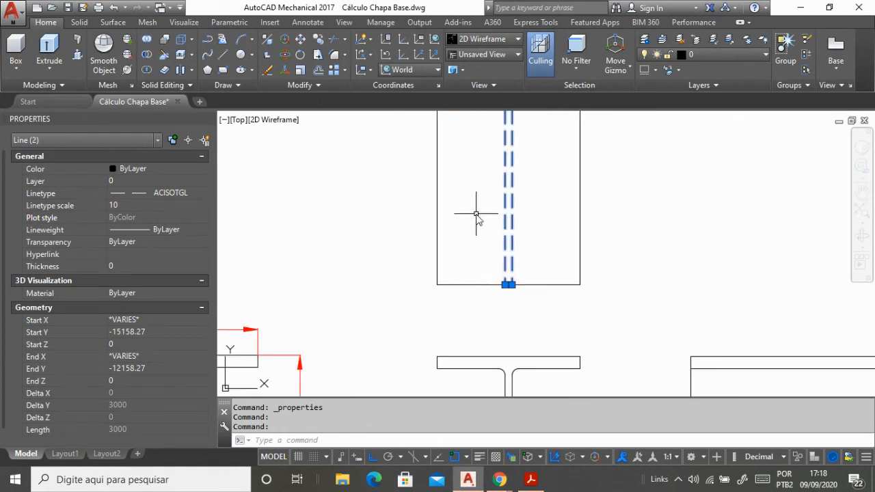
{"action": "scroll", "coordinate": [467, 288], "scroll_direction": "up", "scroll_amount": 1}
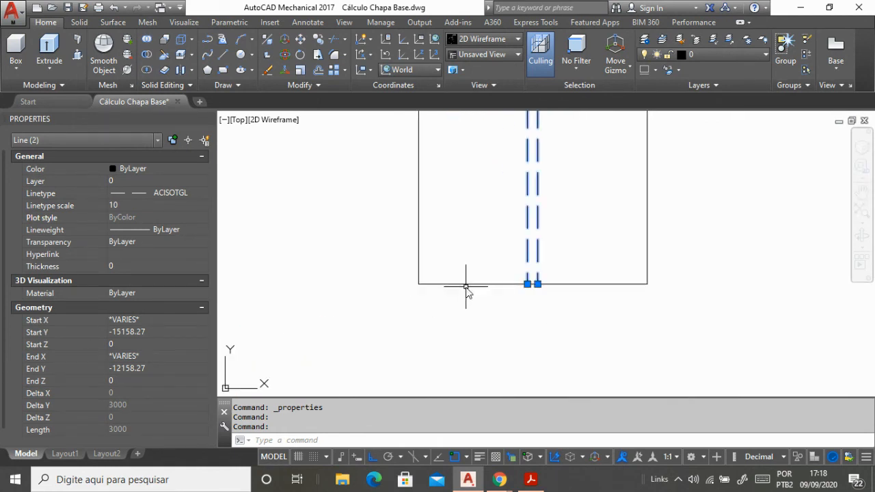
{"action": "left_click", "coordinate": [131, 205]}
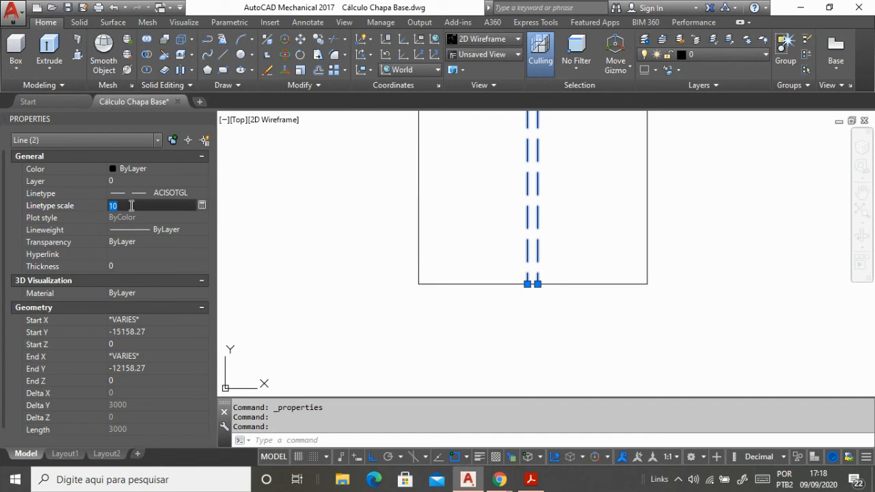
{"action": "type", "text": "15"}
{"action": "key", "text": "Return"}
{"action": "scroll", "coordinate": [443, 380], "scroll_direction": "down", "scroll_amount": 7}
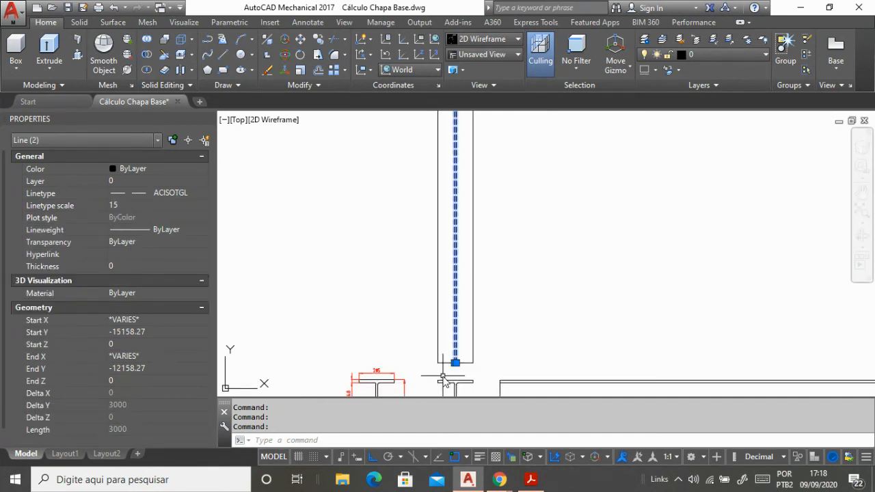
{"action": "scroll", "coordinate": [405, 353], "scroll_direction": "up", "scroll_amount": 4}
{"action": "key", "text": "ctrl+1"}
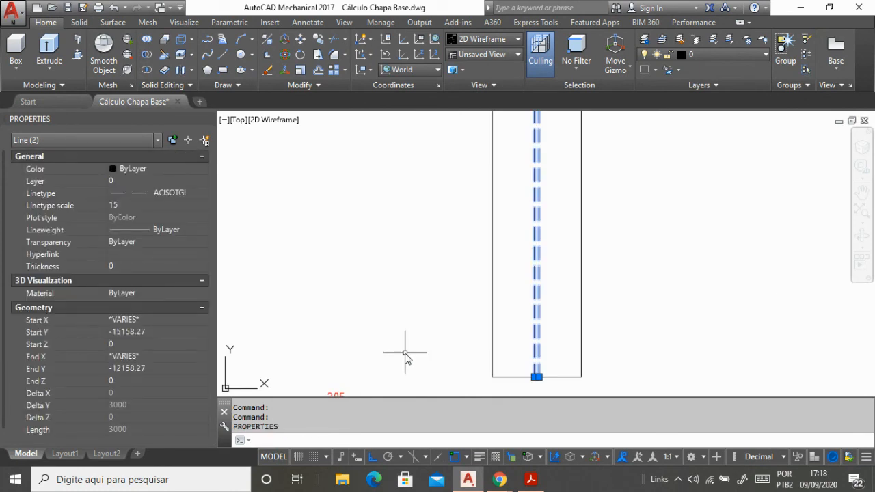
{"action": "key", "text": "Escape"}
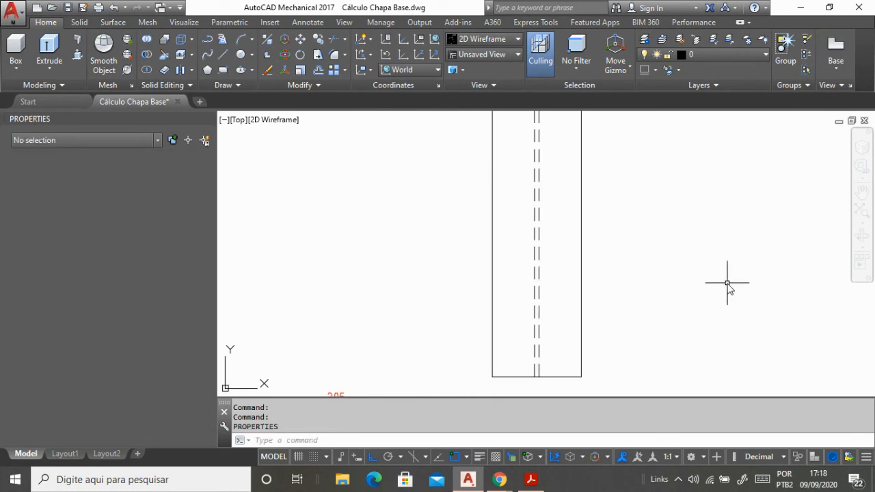
Step: Review the dimensioned profile, its redrawn copy, the side view and the upper view together
{"action": "scroll", "coordinate": [616, 277], "scroll_direction": "down", "scroll_amount": 8}
{"action": "scroll", "coordinate": [616, 277], "scroll_direction": "down", "scroll_amount": 2}
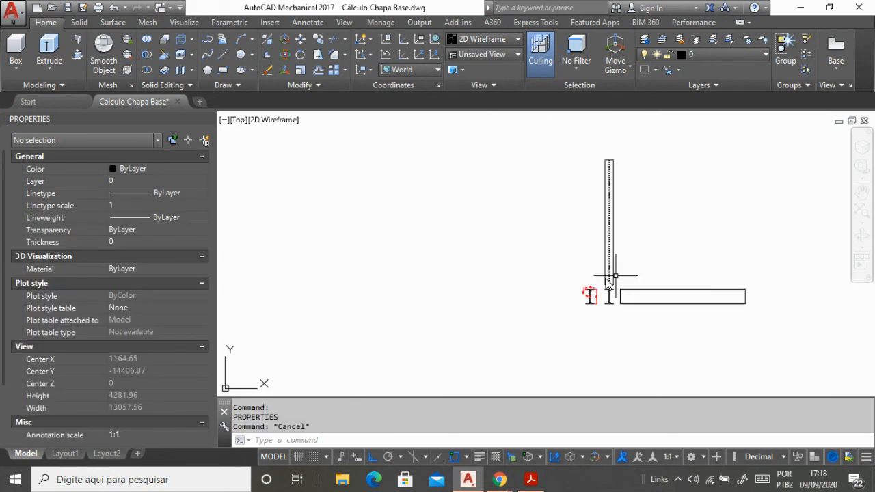
{"action": "scroll", "coordinate": [693, 276], "scroll_direction": "up", "scroll_amount": 2}
{"action": "scroll", "coordinate": [586, 363], "scroll_direction": "down", "scroll_amount": 2}
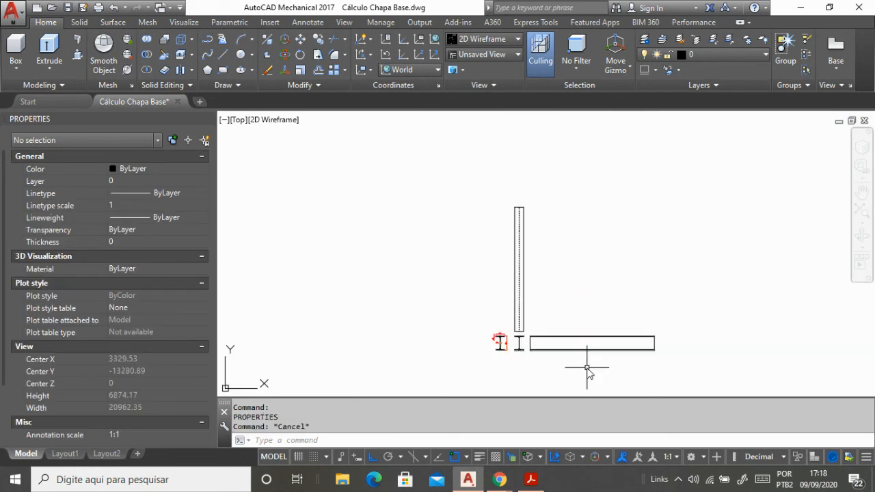
{"action": "scroll", "coordinate": [585, 351], "scroll_direction": "up", "scroll_amount": 2}
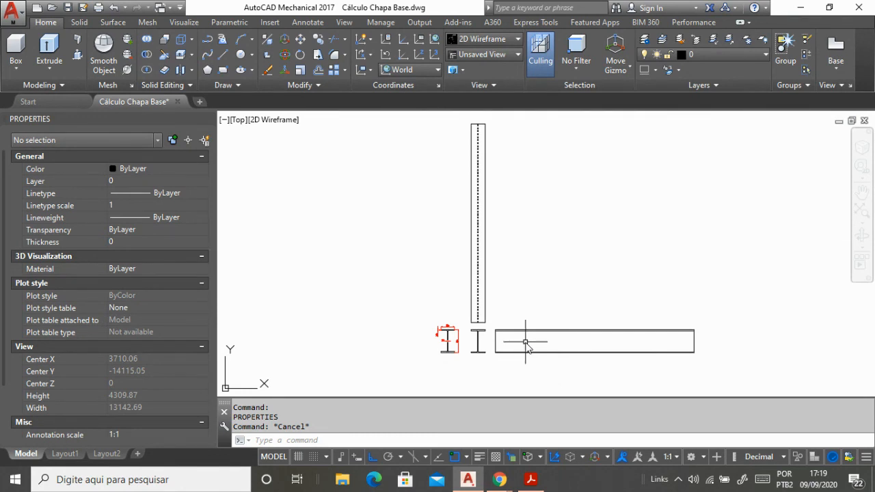
Step: Switch to Adobe Acrobat Reader to show the engineer's contact page in Nova Apresentação.pdf
{"action": "left_click", "coordinate": [530, 479]}
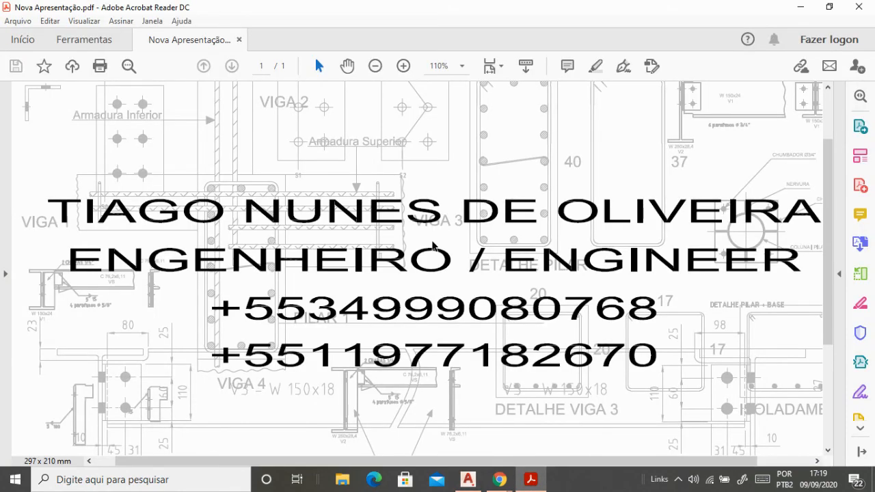
{"action": "mouse_move", "coordinate": [500, 479]}
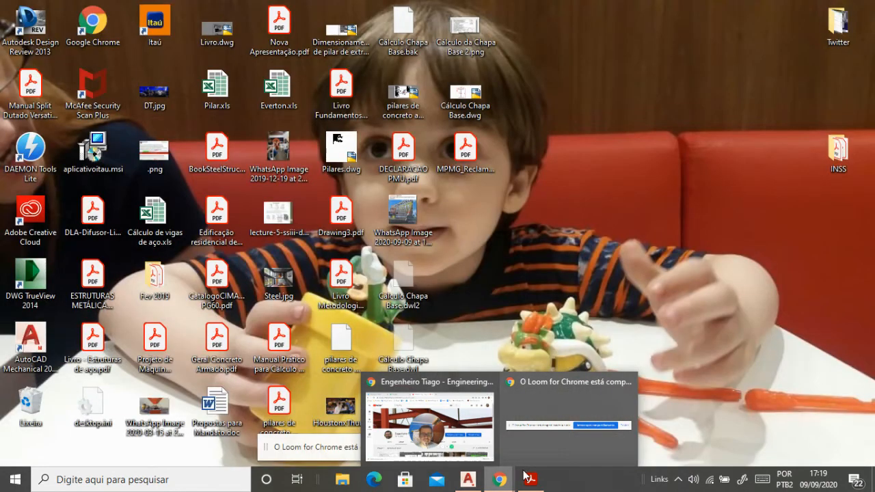
{"action": "left_click", "coordinate": [527, 472]}
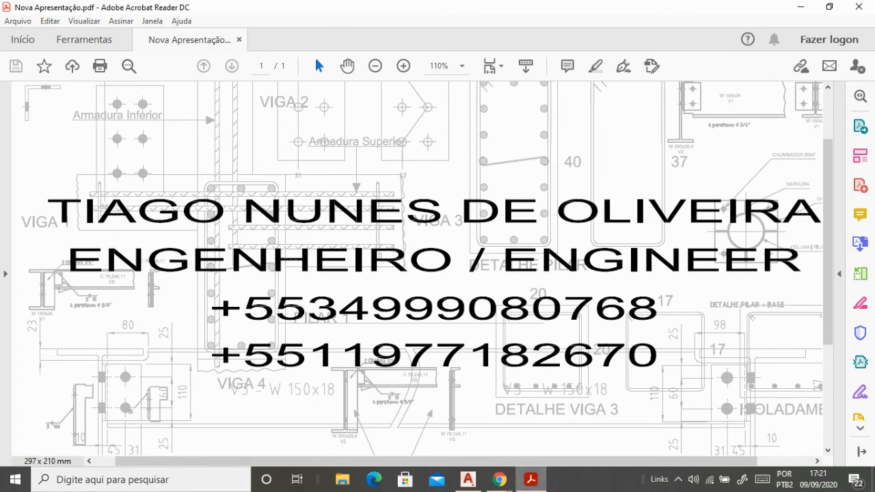
{"action": "mouse_move", "coordinate": [501, 483]}
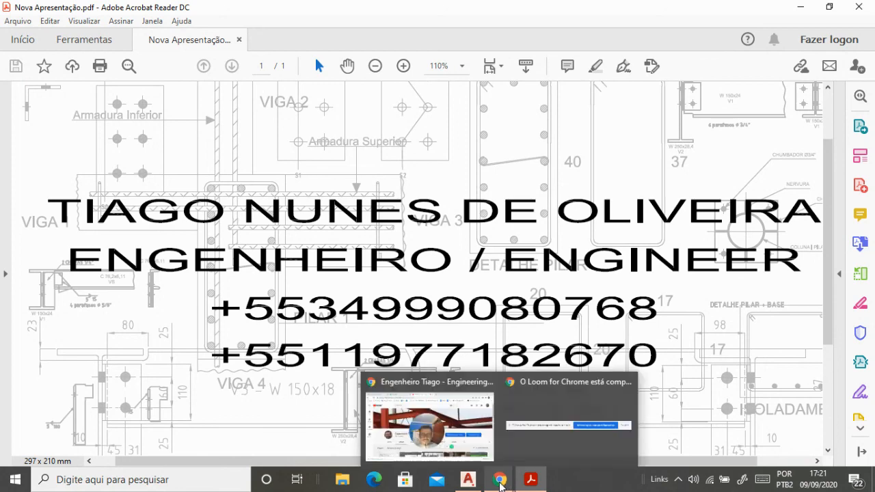